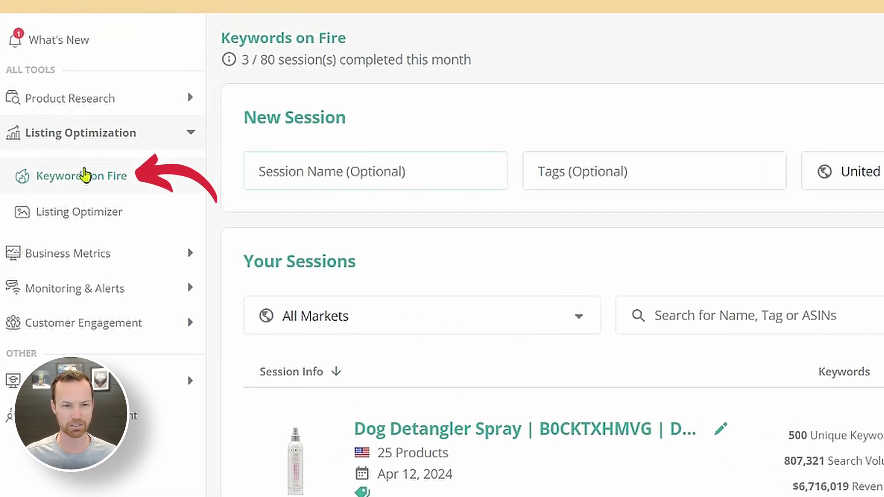
Name the new Keywords on Fire session "Acid Reflux Supplements 2" and copy that name
{"action": "type", "text": "Acid Reflux Sup"}
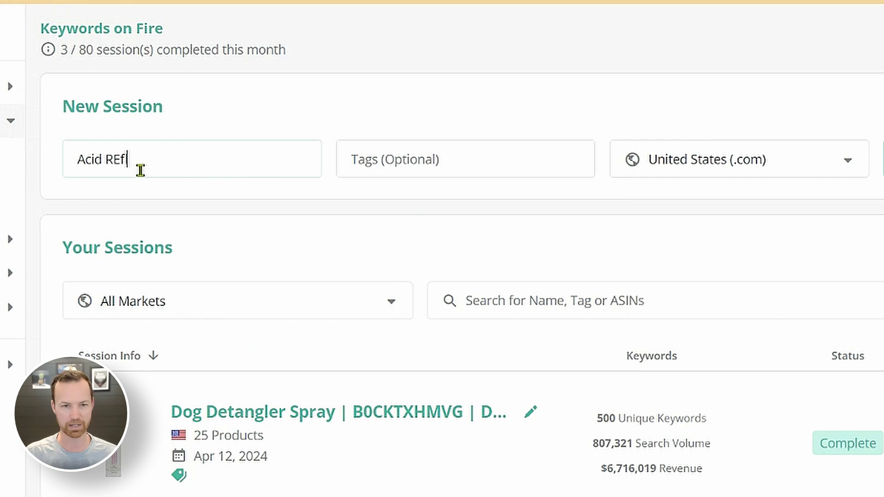
{"action": "type", "text": "plements 2"}
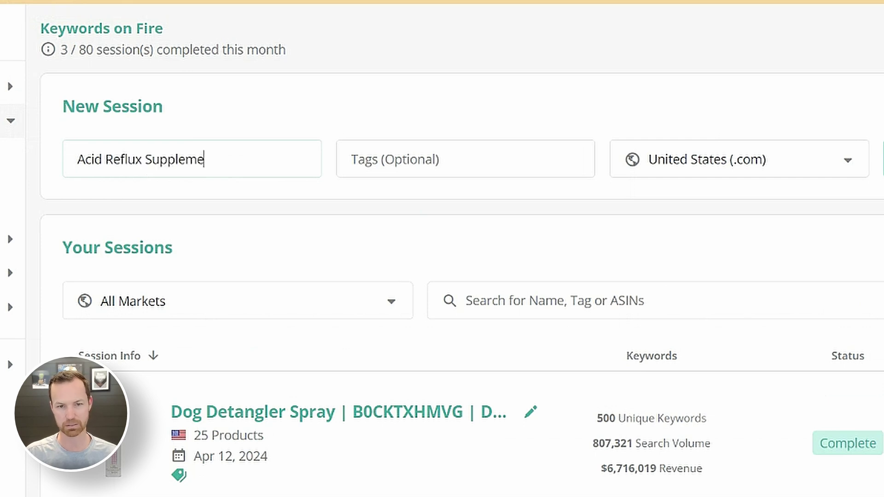
{"action": "triple_click", "coordinate": [196, 171]}
{"action": "key", "text": "ctrl+c"}
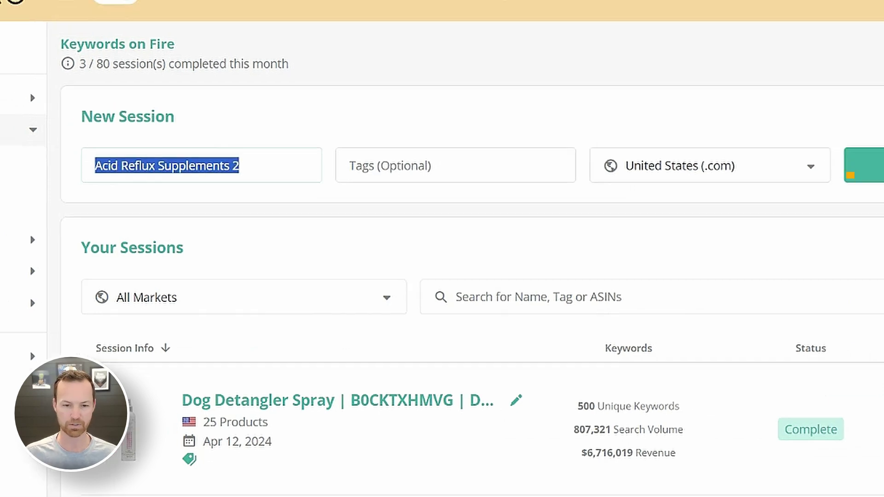
Create the session and add the own Natural Acid Reflux Relief listing, ASIN B083TG34KW, to it
{"action": "left_click", "coordinate": [785, 193]}
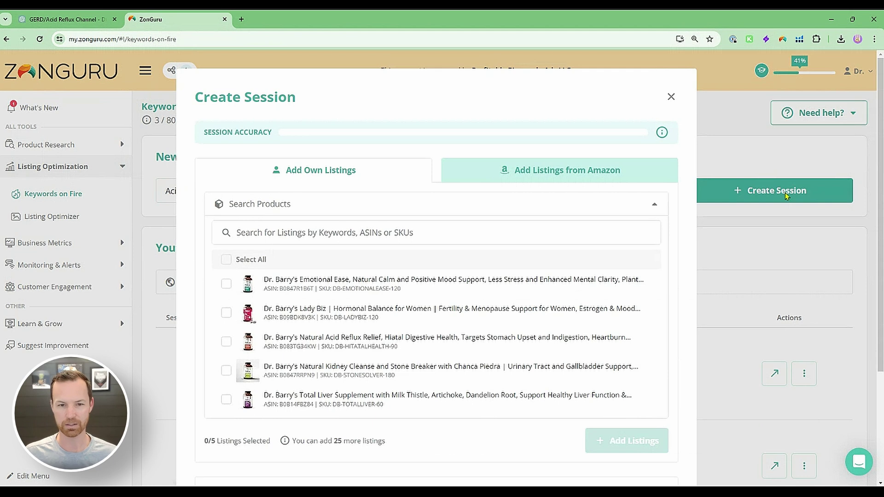
{"action": "left_click", "coordinate": [226, 343]}
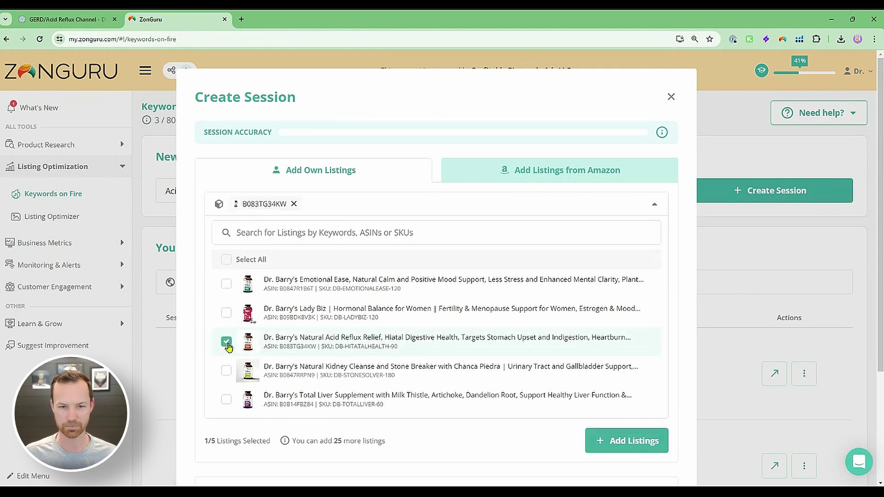
{"action": "left_click", "coordinate": [598, 441]}
Search Amazon's United States listings for "Acid Reflux Supplements" and select all the results
{"action": "left_click", "coordinate": [547, 171]}
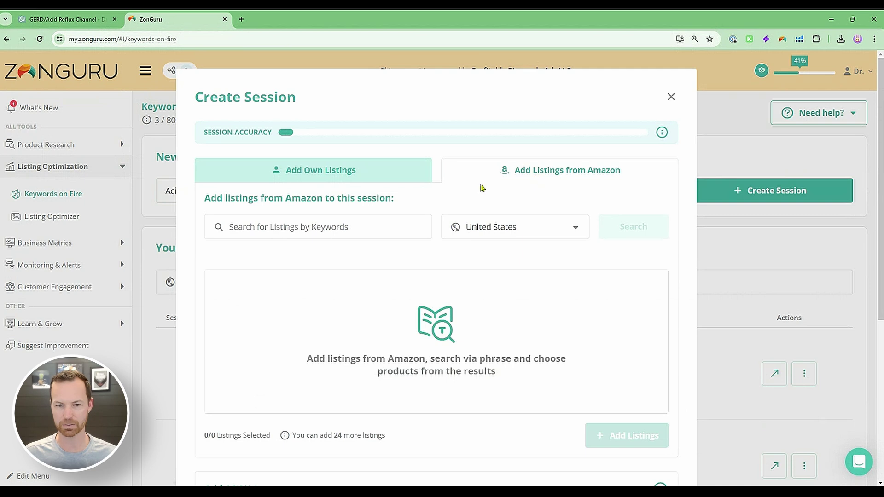
{"action": "left_click", "coordinate": [343, 228]}
{"action": "key", "text": "ctrl+v"}
{"action": "key", "text": "BackSpace"}
{"action": "key", "text": "BackSpace"}
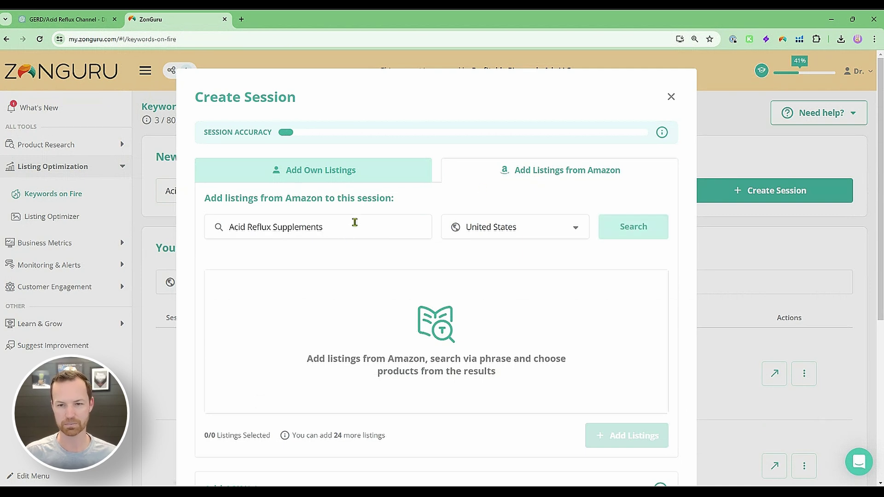
{"action": "key", "text": "Return"}
{"action": "scroll", "coordinate": [258, 276], "scroll_direction": "down", "scroll_amount": 1}
{"action": "left_click", "coordinate": [217, 262]}
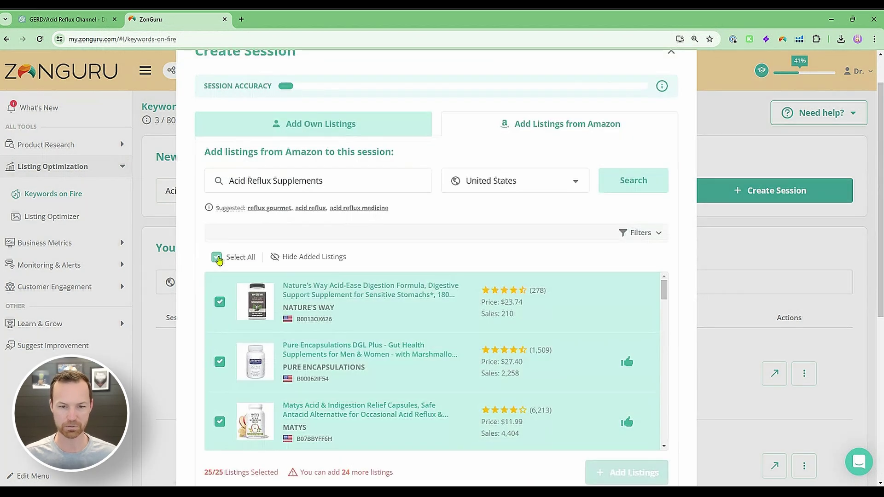
Look through the selected results and inspect the Amazon product page of the REFLUX GOURMET listing B086ZYPWQK
{"action": "scroll", "coordinate": [322, 249], "scroll_direction": "down", "scroll_amount": 4}
{"action": "scroll", "coordinate": [322, 248], "scroll_direction": "down", "scroll_amount": 4}
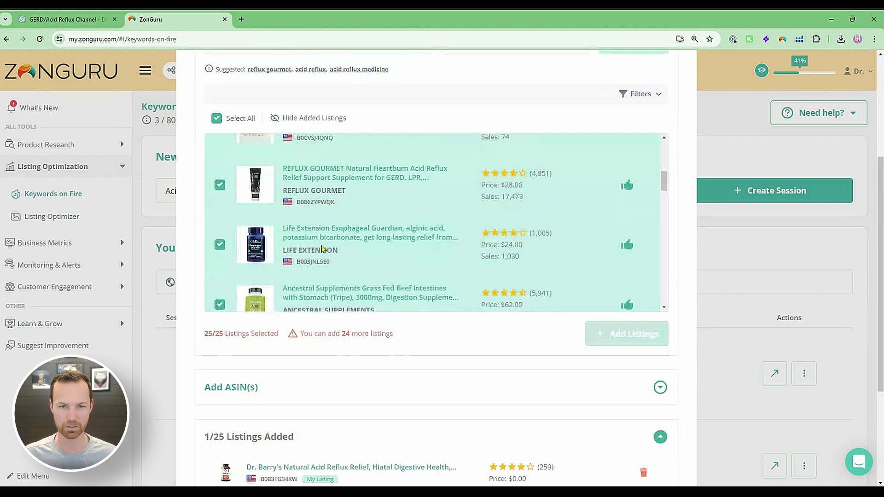
{"action": "left_click", "coordinate": [306, 177]}
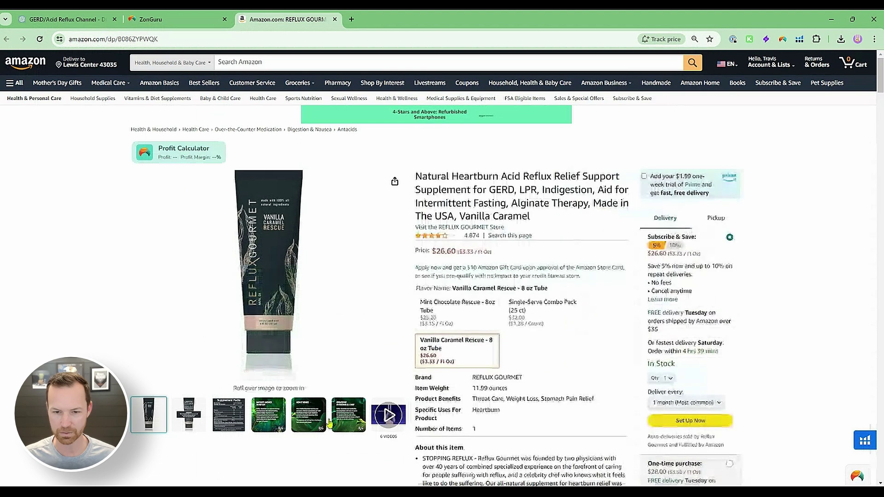
{"action": "scroll", "coordinate": [329, 424], "scroll_direction": "down", "scroll_amount": 2}
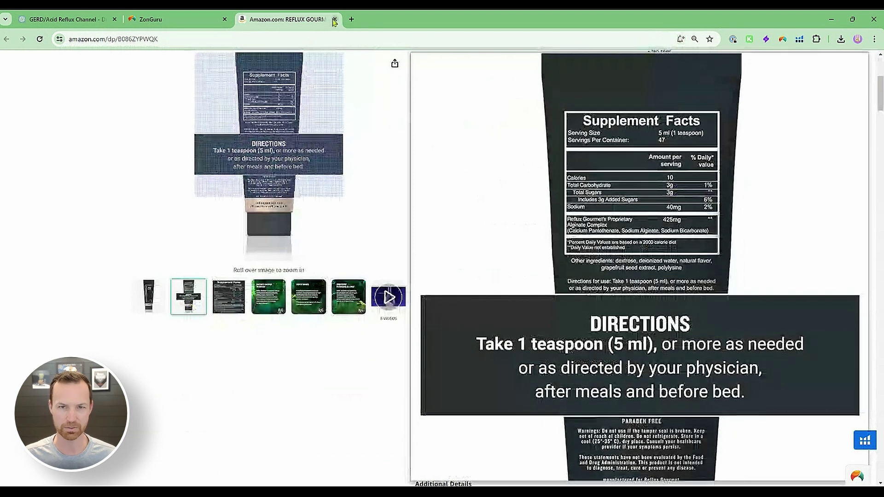
{"action": "left_click", "coordinate": [334, 20]}
Deselect the Amazon Basic Care Omeprazole listing among the search results
{"action": "scroll", "coordinate": [274, 219], "scroll_direction": "down", "scroll_amount": 5}
{"action": "scroll", "coordinate": [275, 219], "scroll_direction": "down", "scroll_amount": 10}
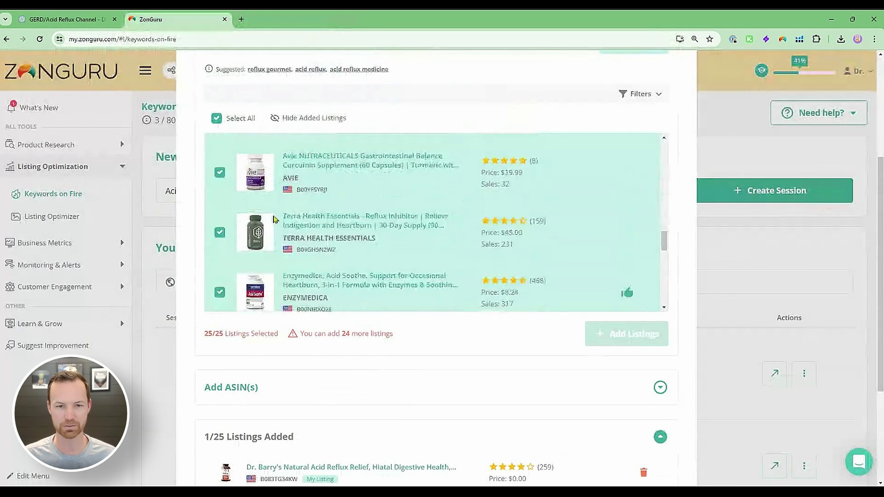
{"action": "scroll", "coordinate": [275, 219], "scroll_direction": "up", "scroll_amount": 2}
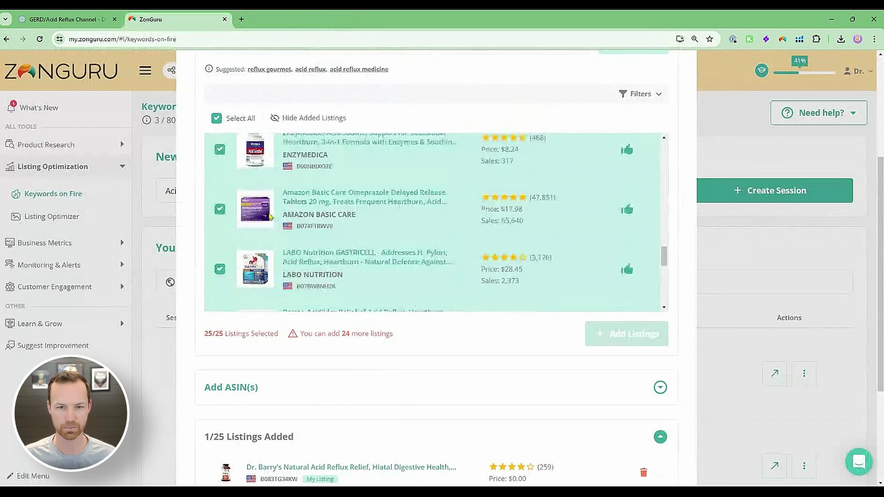
{"action": "left_click", "coordinate": [219, 210]}
{"action": "scroll", "coordinate": [219, 208], "scroll_direction": "down", "scroll_amount": 3}
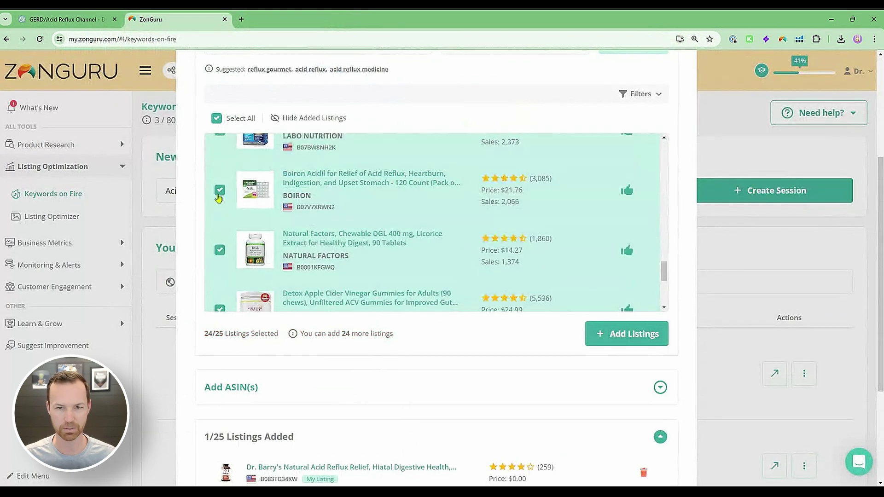
Add the remaining selected Amazon listings to the session and run it
{"action": "scroll", "coordinate": [220, 200], "scroll_direction": "down", "scroll_amount": 3}
{"action": "scroll", "coordinate": [227, 210], "scroll_direction": "down", "scroll_amount": 1}
{"action": "scroll", "coordinate": [227, 211], "scroll_direction": "down", "scroll_amount": 1}
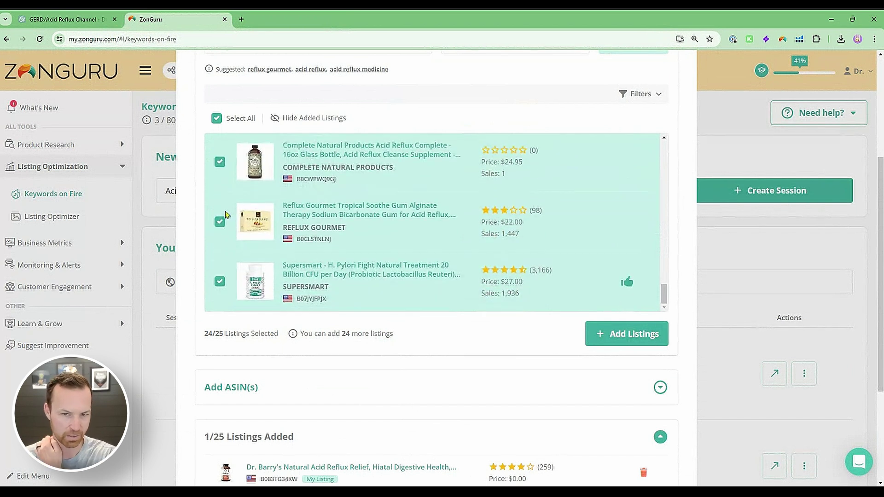
{"action": "left_click", "coordinate": [612, 335]}
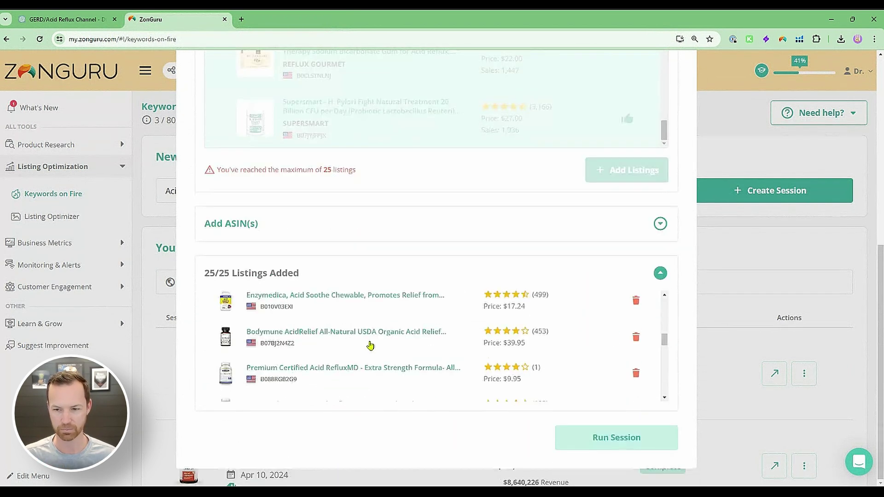
{"action": "left_click", "coordinate": [592, 438]}
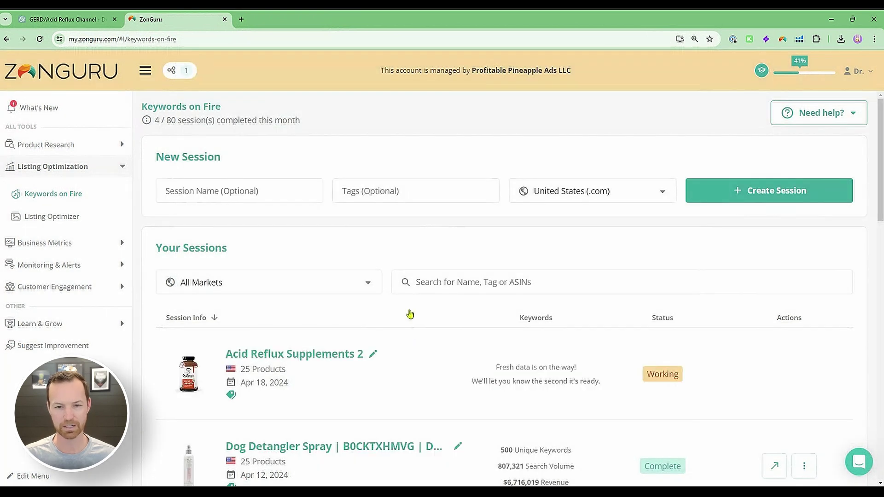
Open the completed "Acid Reflux Supplements" session dated Apr 10, 2024
{"action": "scroll", "coordinate": [409, 313], "scroll_direction": "down", "scroll_amount": 2}
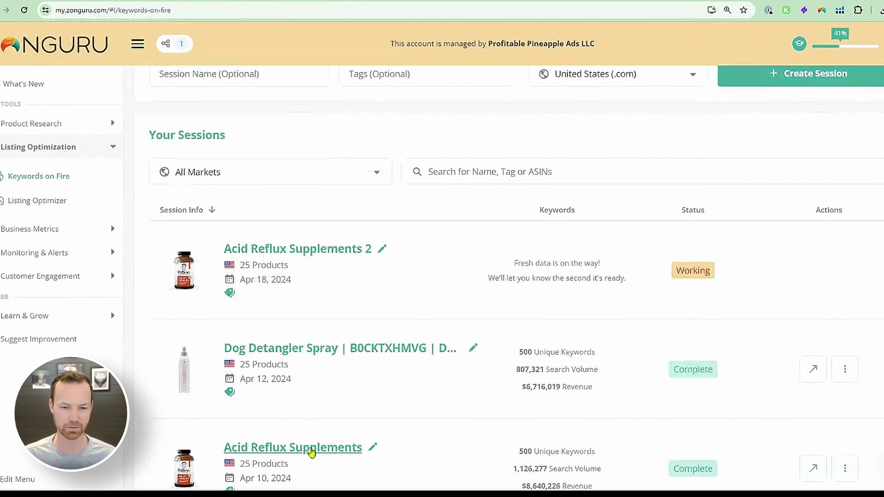
{"action": "scroll", "coordinate": [303, 446], "scroll_direction": "down", "scroll_amount": 1}
{"action": "scroll", "coordinate": [319, 452], "scroll_direction": "down", "scroll_amount": 3}
{"action": "left_click", "coordinate": [300, 276]}
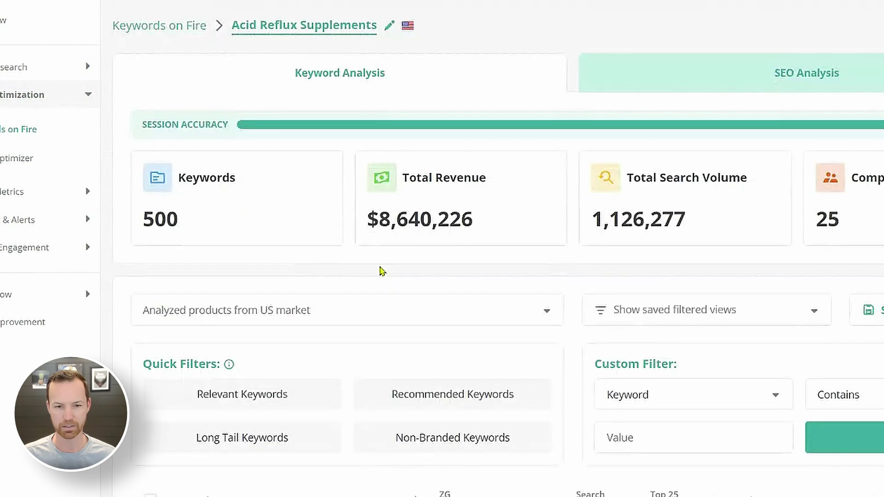
Check the Amazon search results for the keyword "reflux gourmet" from the keyword table and close that page
{"action": "scroll", "coordinate": [373, 270], "scroll_direction": "down", "scroll_amount": 4}
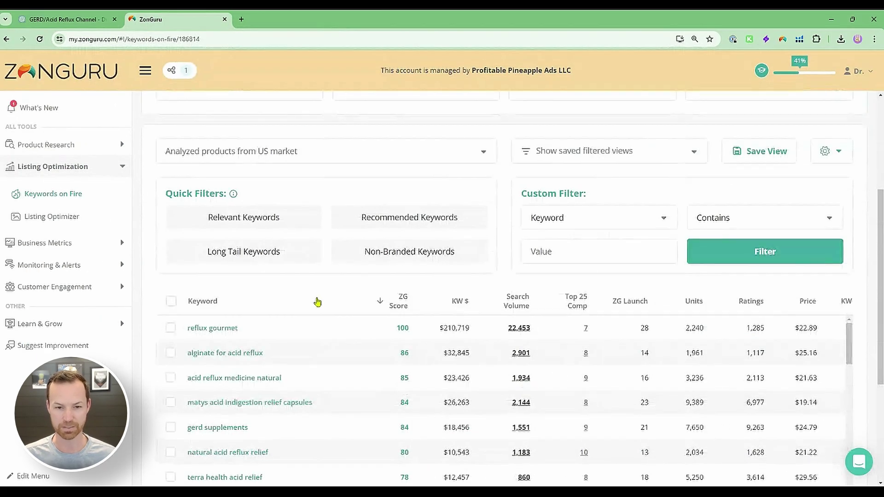
{"action": "scroll", "coordinate": [537, 290], "scroll_direction": "down", "scroll_amount": 2}
{"action": "scroll", "coordinate": [537, 291], "scroll_direction": "down", "scroll_amount": 1}
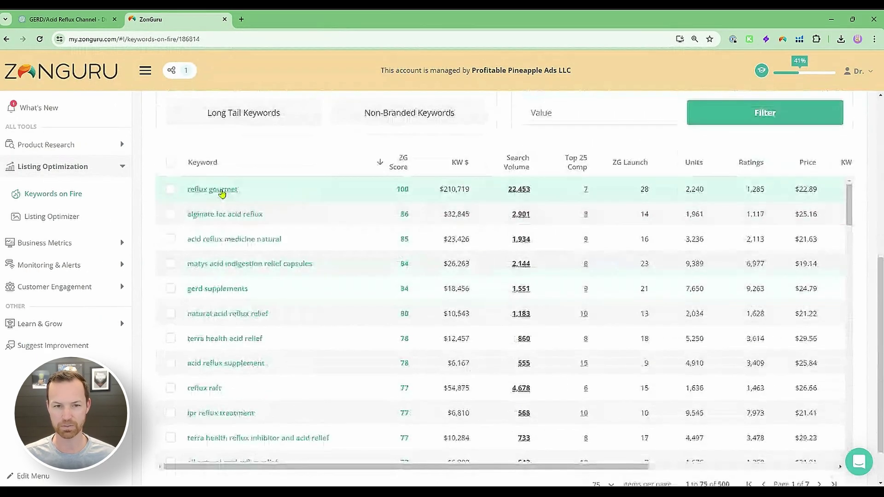
{"action": "left_click", "coordinate": [221, 196]}
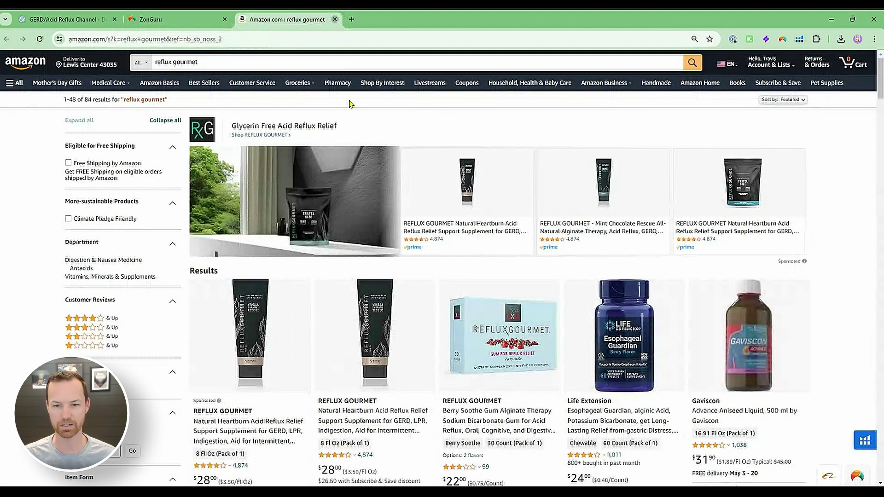
{"action": "key", "text": "ctrl+w"}
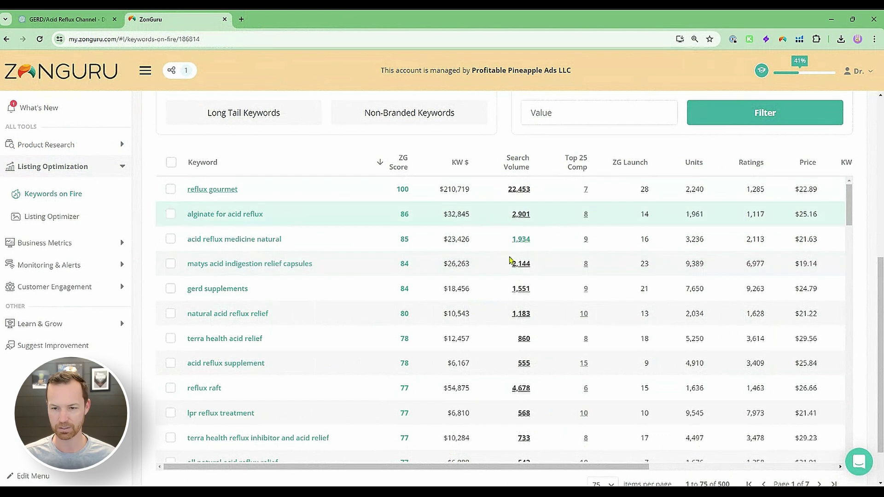
Review the keyword table's ZG scores, search volumes and competitor figures
{"action": "scroll", "coordinate": [513, 402], "scroll_direction": "down", "scroll_amount": 1}
{"action": "scroll", "coordinate": [513, 402], "scroll_direction": "down", "scroll_amount": 13}
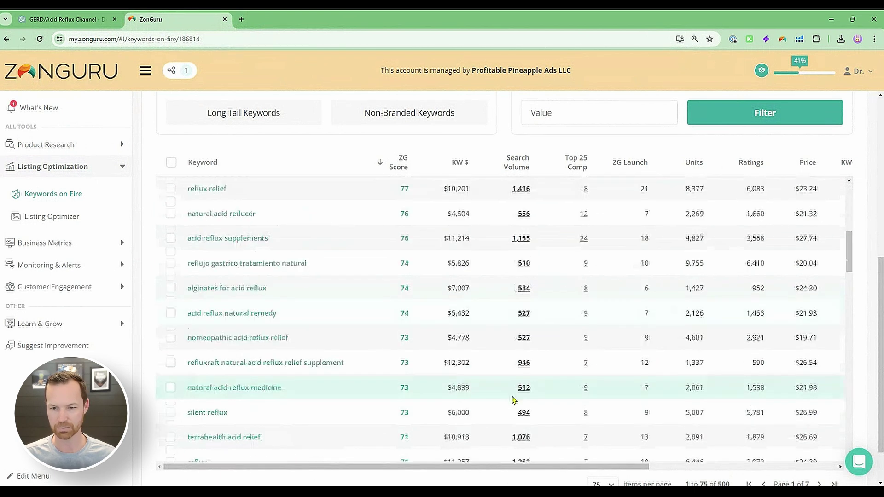
{"action": "scroll", "coordinate": [513, 400], "scroll_direction": "up", "scroll_amount": 3}
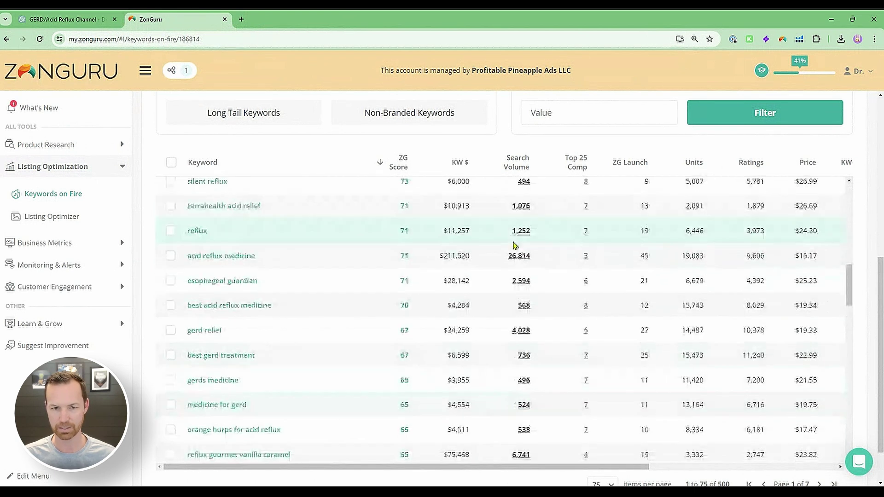
{"action": "scroll", "coordinate": [512, 259], "scroll_direction": "up", "scroll_amount": 10}
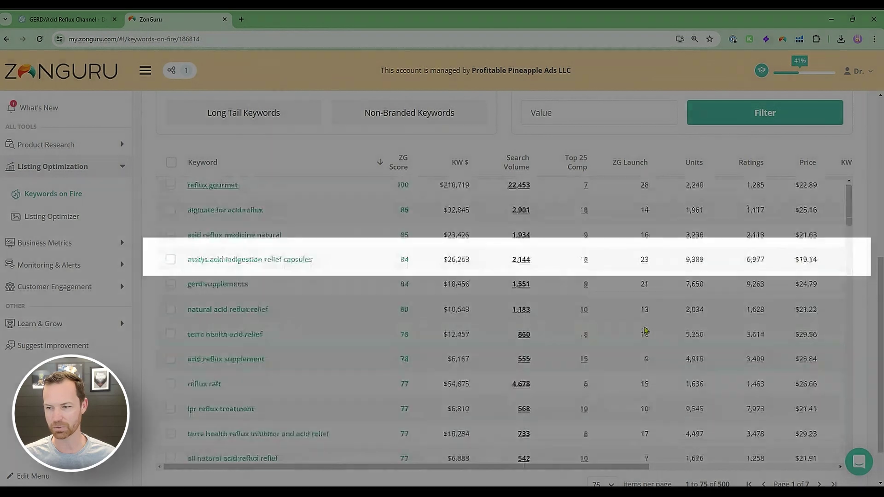
{"action": "scroll", "coordinate": [571, 306], "scroll_direction": "up", "scroll_amount": 4}
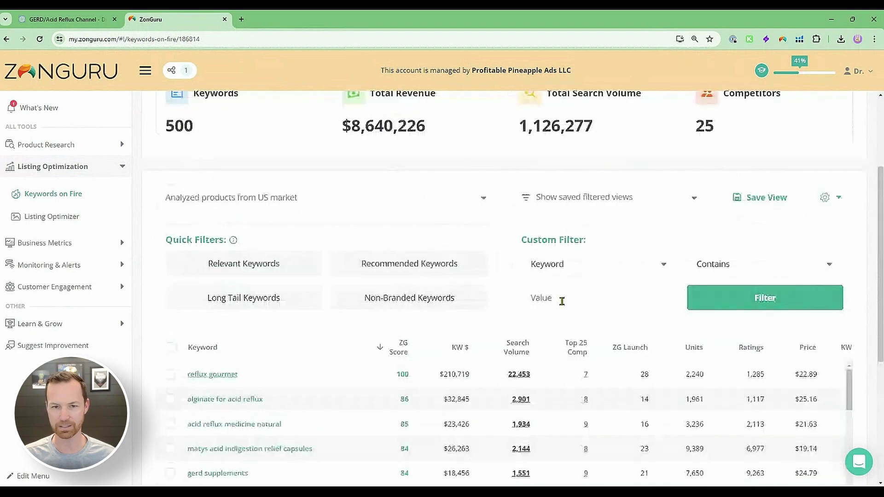
Apply the Relevant Keywords quick filter and review the filtered keyword list
{"action": "left_click", "coordinate": [243, 269]}
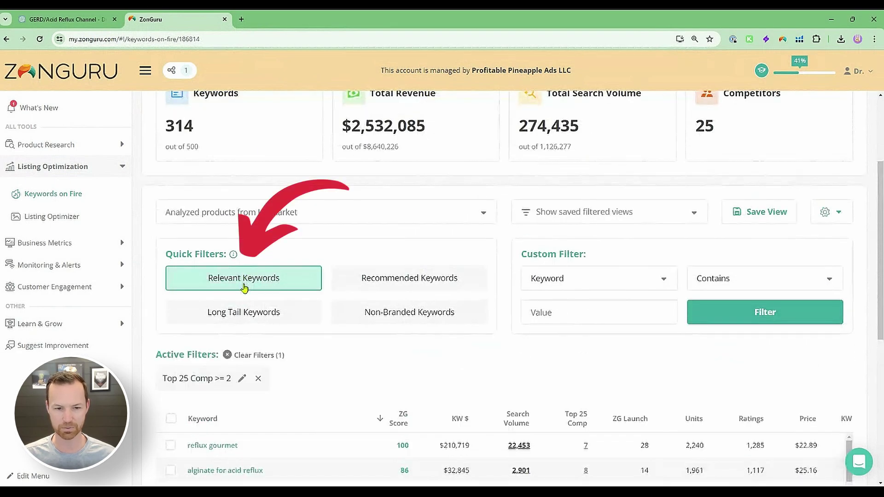
{"action": "scroll", "coordinate": [341, 375], "scroll_direction": "down", "scroll_amount": 3}
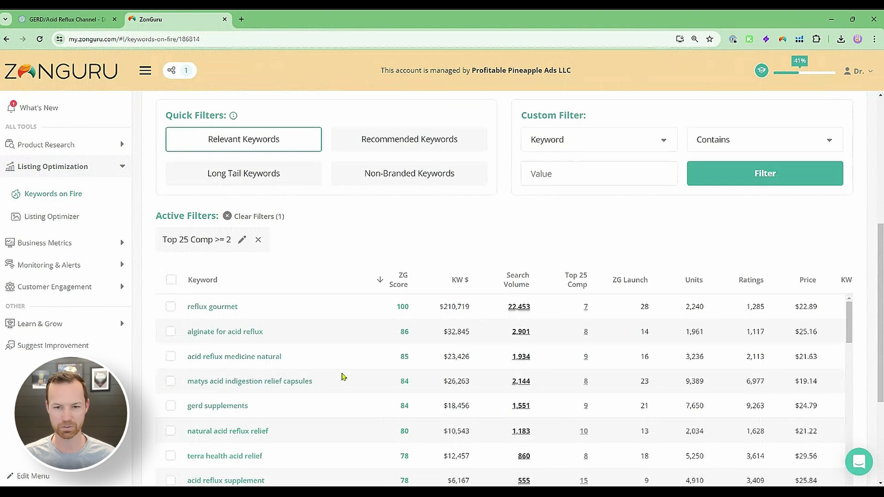
{"action": "scroll", "coordinate": [341, 377], "scroll_direction": "up", "scroll_amount": 3}
Compare the keyword list under the Long Tail, Recommended and Non-Branded Keywords quick filters, and clear the last filter
{"action": "left_click", "coordinate": [252, 320]}
{"action": "left_click", "coordinate": [282, 278]}
{"action": "scroll", "coordinate": [369, 347], "scroll_direction": "down", "scroll_amount": 3}
{"action": "left_click", "coordinate": [392, 147]}
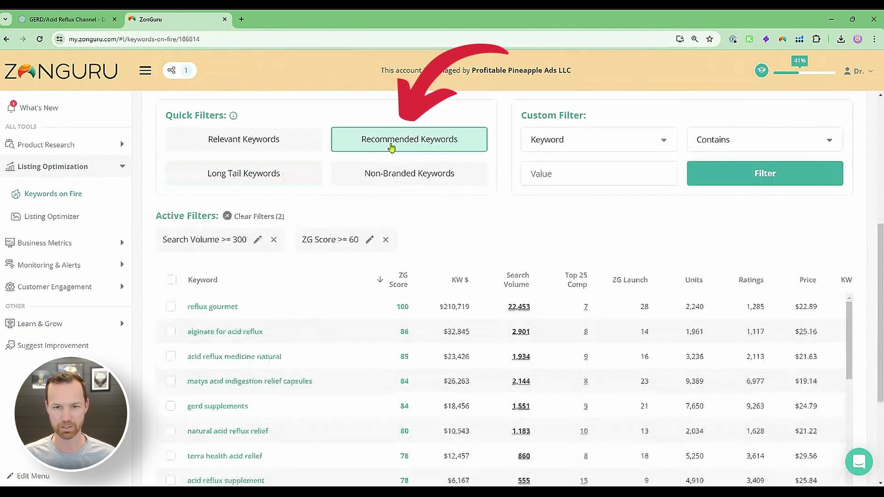
{"action": "left_click", "coordinate": [389, 177]}
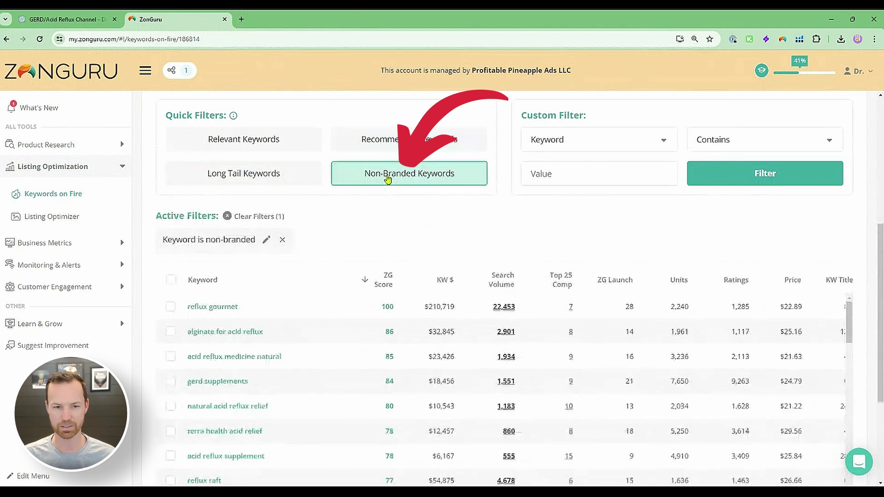
{"action": "left_click", "coordinate": [388, 178]}
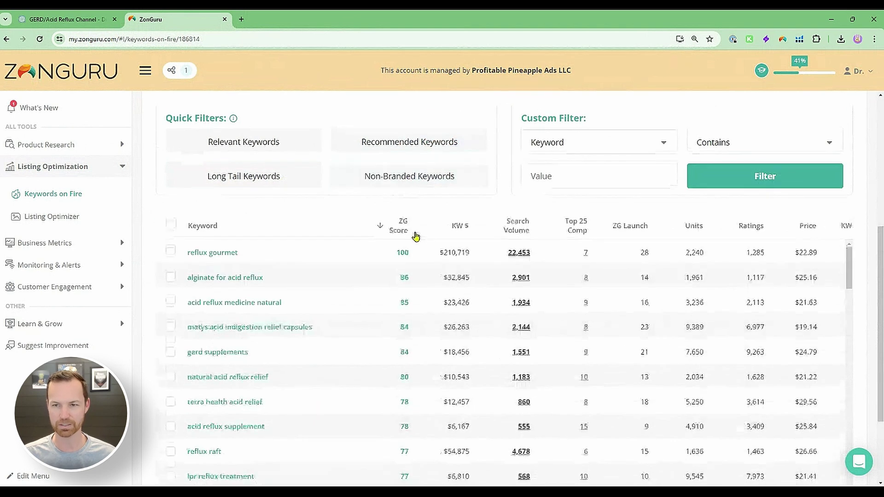
Open the session's SEO Analysis and examine the High Opportunity Keywords and Competition Strength breakdowns
{"action": "scroll", "coordinate": [428, 239], "scroll_direction": "up", "scroll_amount": 4}
{"action": "scroll", "coordinate": [444, 242], "scroll_direction": "up", "scroll_amount": 3}
{"action": "left_click", "coordinate": [645, 150]}
{"action": "scroll", "coordinate": [267, 300], "scroll_direction": "down", "scroll_amount": 1}
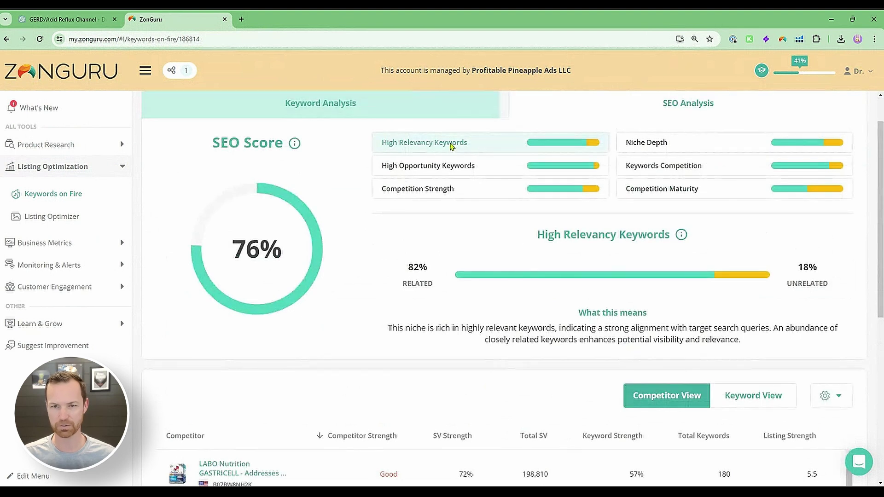
{"action": "left_click", "coordinate": [449, 166]}
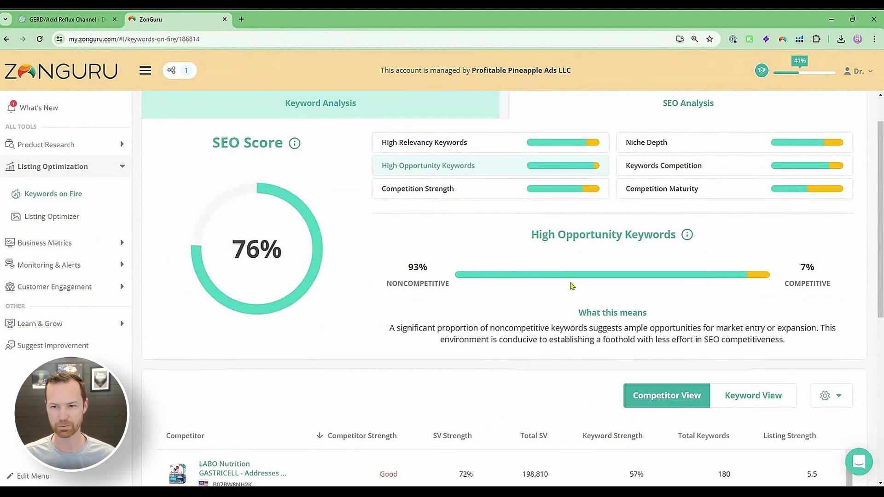
{"action": "left_click", "coordinate": [417, 192]}
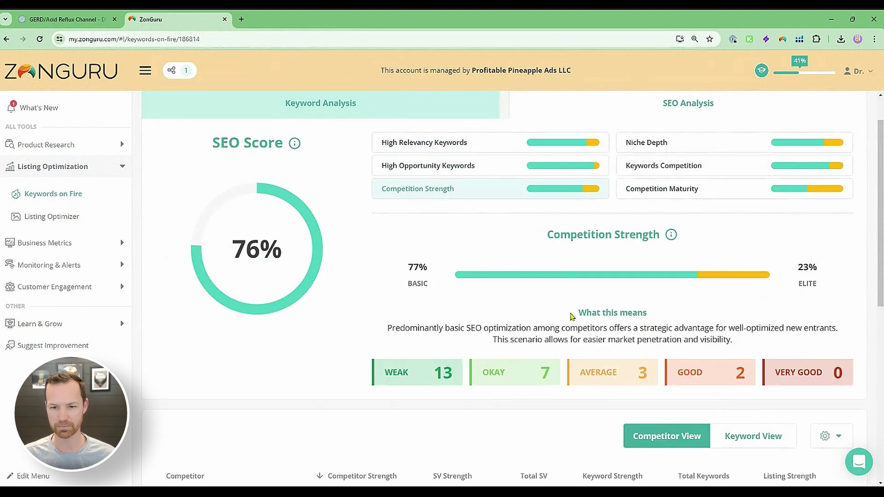
Examine the Niche Depth breakdown and competitor table in the SEO Analysis, and return to the session's Keyword Analysis
{"action": "left_click", "coordinate": [672, 150]}
{"action": "scroll", "coordinate": [598, 230], "scroll_direction": "down", "scroll_amount": 7}
{"action": "scroll", "coordinate": [470, 266], "scroll_direction": "up", "scroll_amount": 4}
{"action": "scroll", "coordinate": [470, 266], "scroll_direction": "up", "scroll_amount": 4}
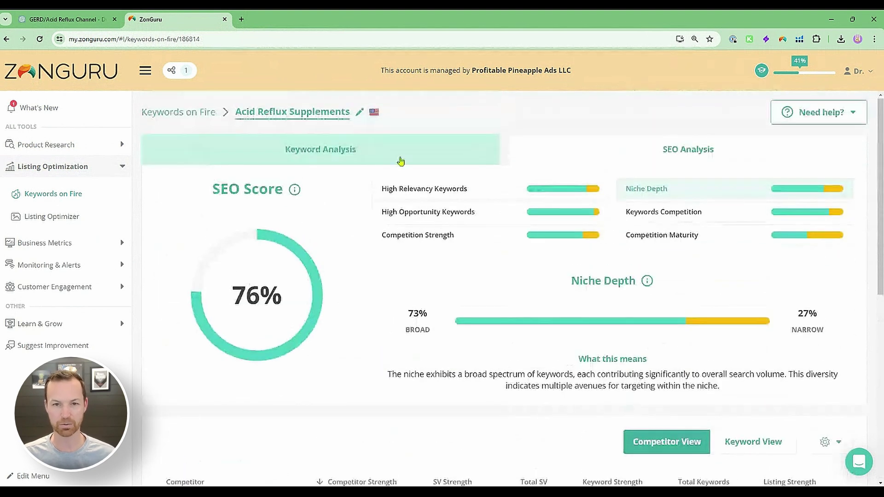
{"action": "left_click", "coordinate": [369, 156]}
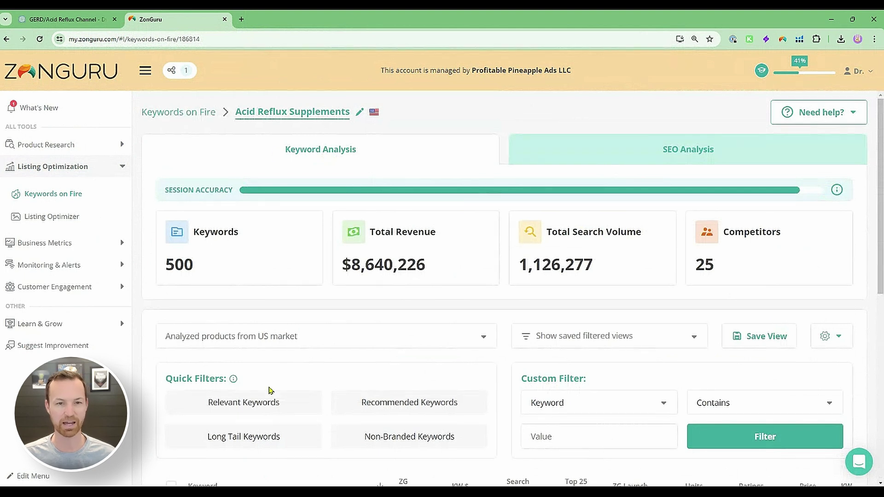
{"action": "scroll", "coordinate": [236, 310], "scroll_direction": "down", "scroll_amount": 2}
{"action": "scroll", "coordinate": [234, 306], "scroll_direction": "up", "scroll_amount": 2}
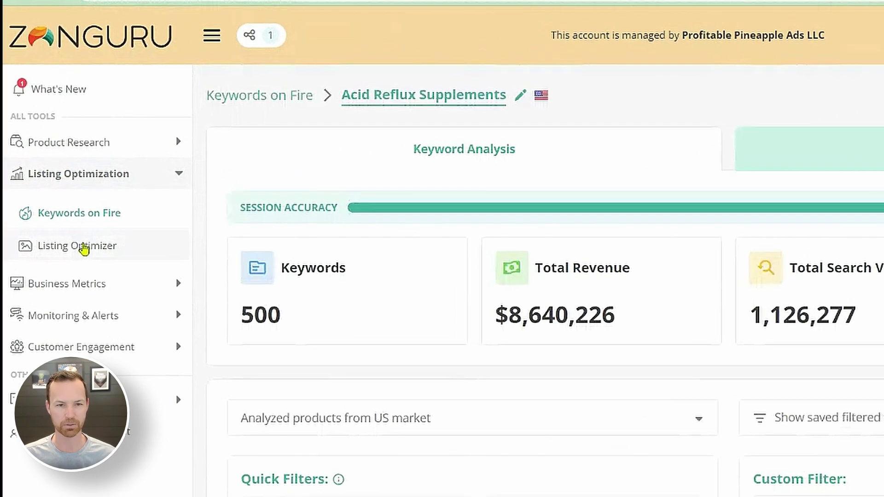
Open the Listing Optimizer sessions and delete the empty TEST session
{"action": "left_click", "coordinate": [85, 249]}
{"action": "scroll", "coordinate": [289, 248], "scroll_direction": "down", "scroll_amount": 4}
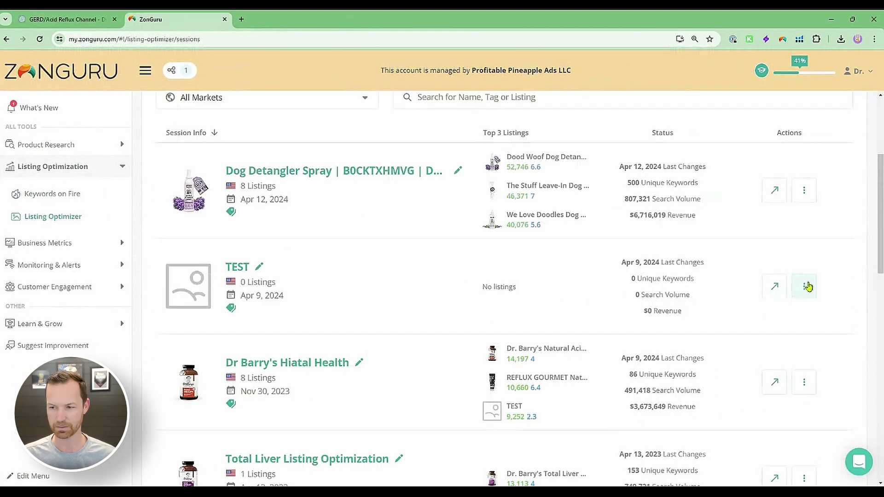
{"action": "left_click", "coordinate": [808, 287]}
{"action": "left_click", "coordinate": [745, 341]}
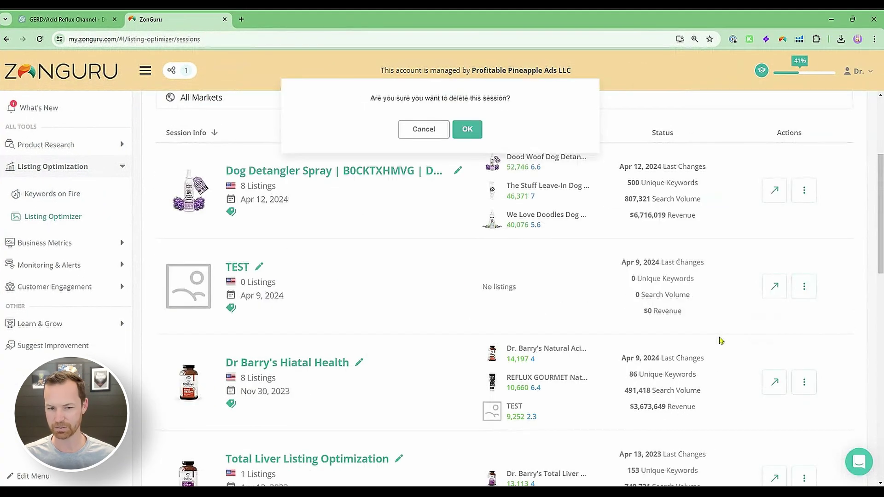
{"action": "key", "text": "Return"}
Create a new Listing Optimizer session named "Dr. Barry's Reflux Essentials" for the United States (.com) market
{"action": "left_click", "coordinate": [209, 191]}
{"action": "type", "text": "D"}
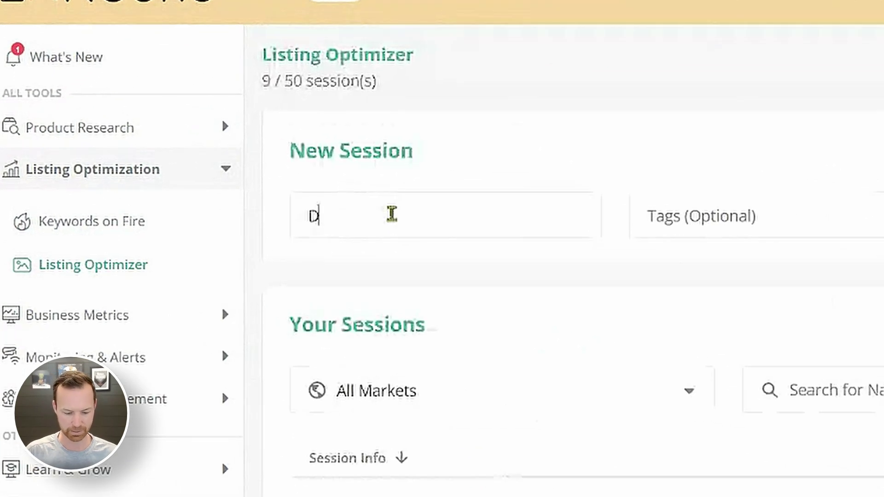
{"action": "type", "text": "r. Barry's Reflux Essenti"}
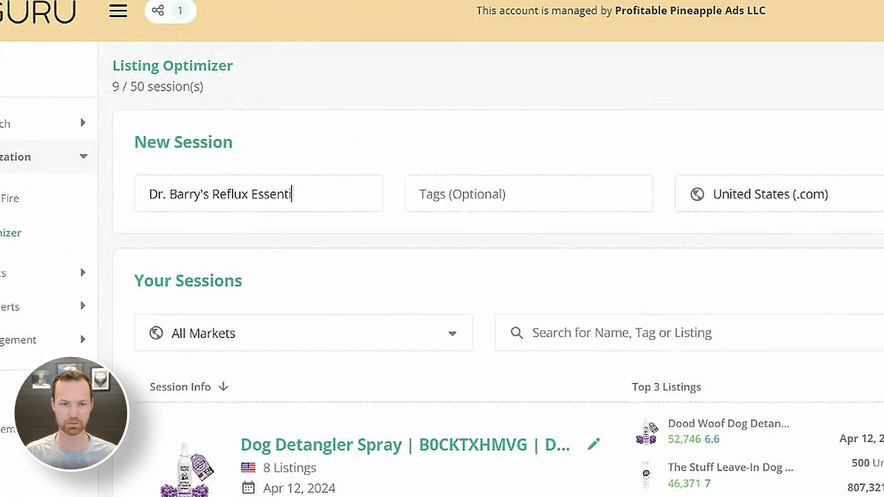
{"action": "type", "text": "als"}
{"action": "left_click", "coordinate": [789, 190]}
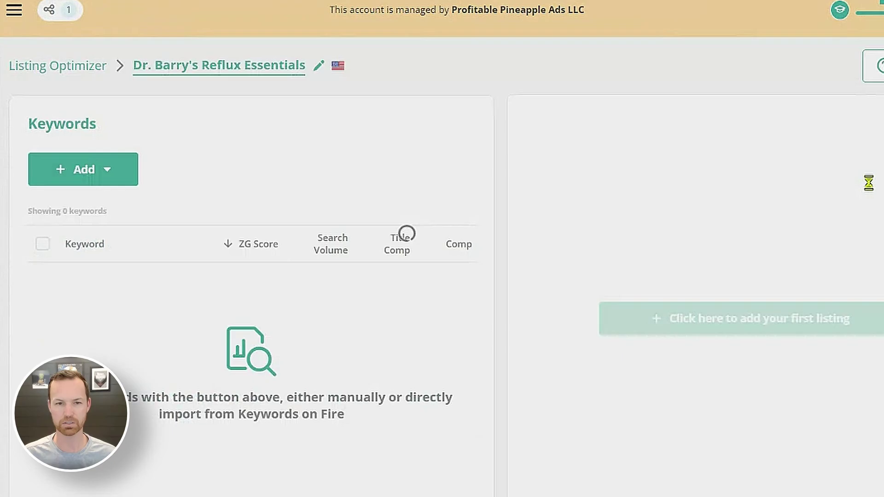
Import the Strong and Medium keywords from the Apr 10, 2024 Acid Reflux Supplements session in Keywords on Fire
{"action": "left_click", "coordinate": [88, 170]}
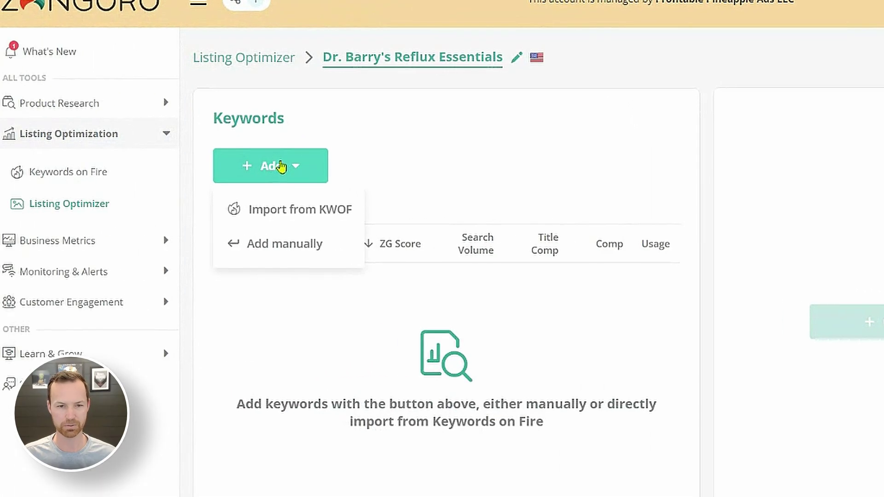
{"action": "left_click", "coordinate": [288, 209]}
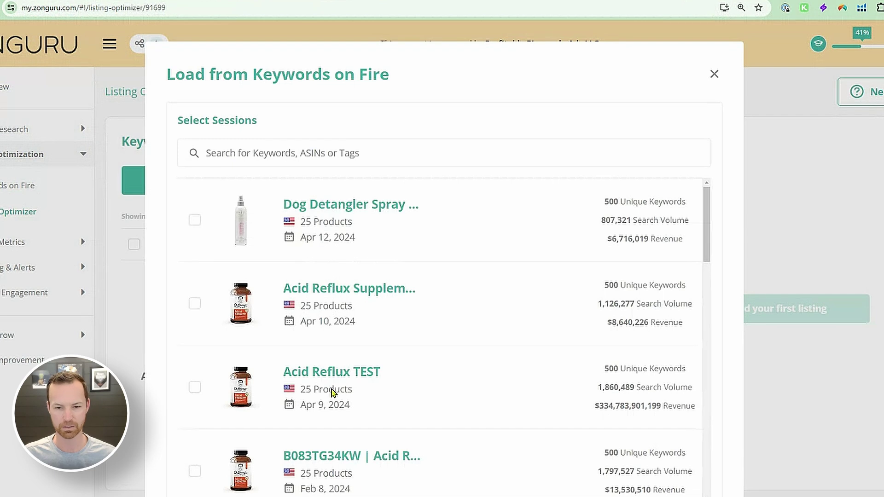
{"action": "left_click", "coordinate": [195, 304]}
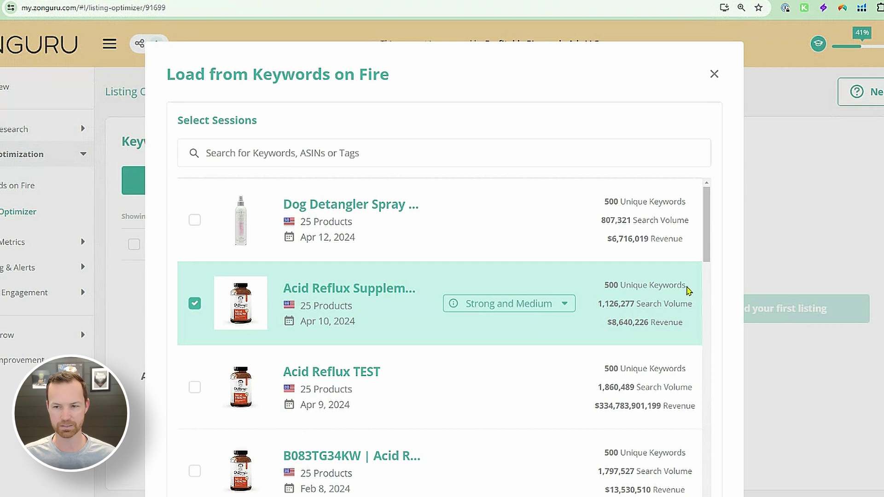
{"action": "scroll", "coordinate": [737, 276], "scroll_direction": "down", "scroll_amount": 2}
{"action": "left_click", "coordinate": [691, 466]}
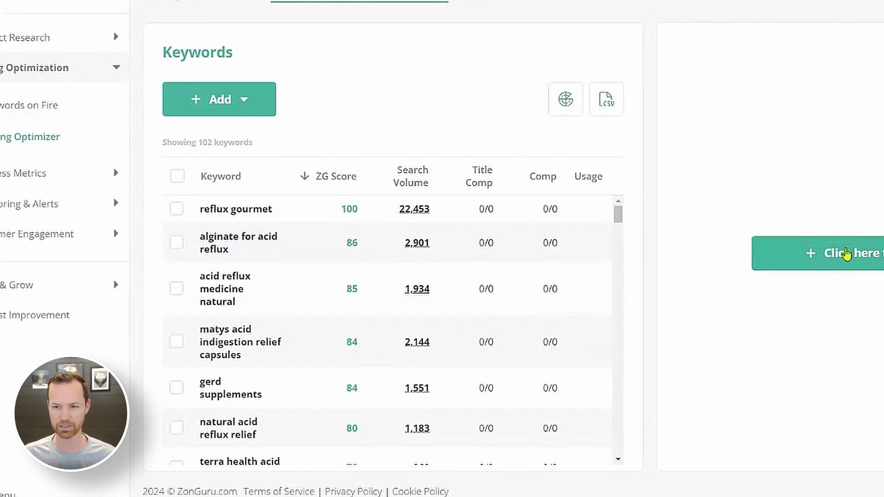
Add a blank listing named "Dr. Barry's Reflux Essentials" to the session
{"action": "left_click", "coordinate": [880, 252]}
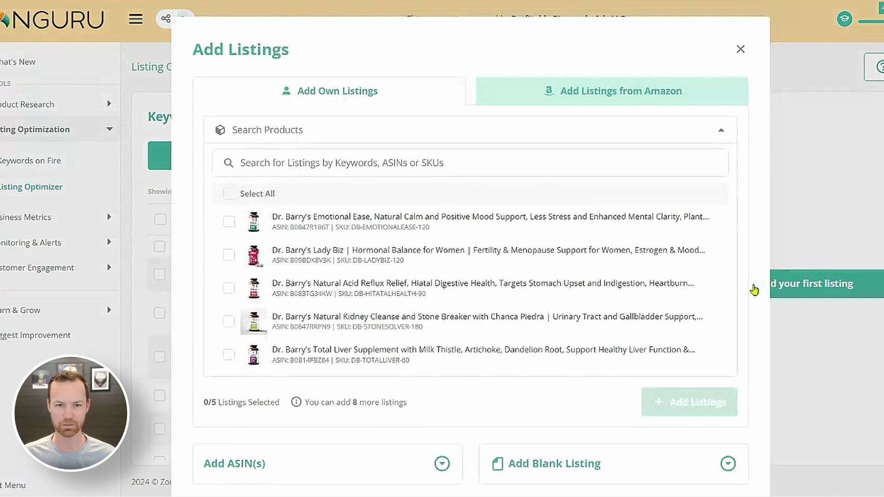
{"action": "left_click", "coordinate": [229, 288]}
{"action": "scroll", "coordinate": [537, 330], "scroll_direction": "down", "scroll_amount": 3}
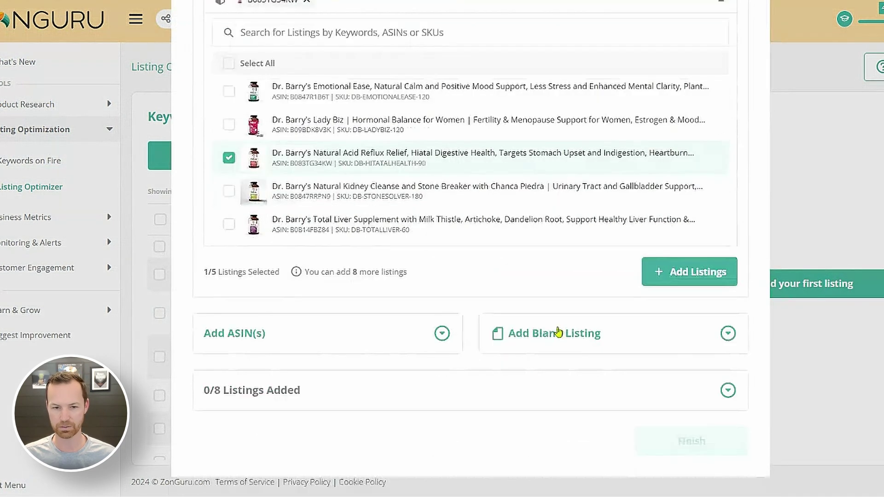
{"action": "left_click", "coordinate": [671, 332]}
{"action": "left_click", "coordinate": [624, 257]}
{"action": "type", "text": "Dr"}
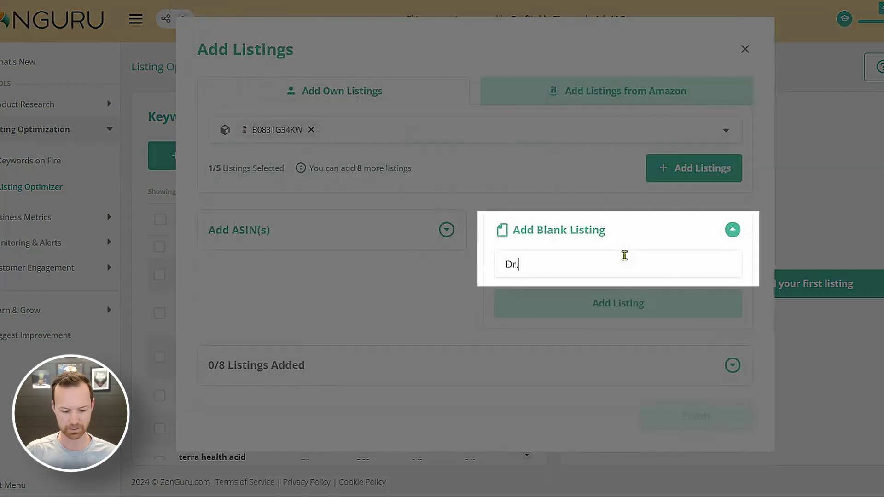
{"action": "type", "text": ". Barry's Reflux Essentials"}
{"action": "key", "text": "Return"}
{"action": "scroll", "coordinate": [473, 211], "scroll_direction": "down", "scroll_amount": 3}
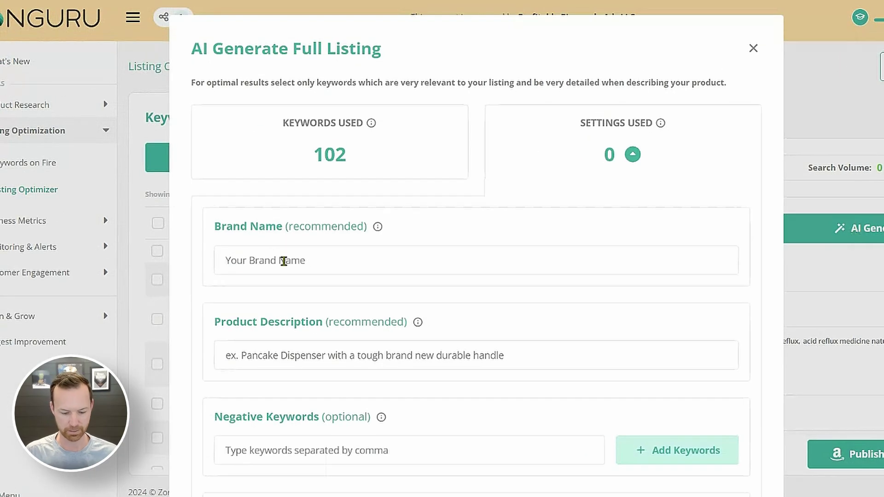
Set the brand name for the AI-generated full listing to "Dr. Barry's Reflux Essentials"
{"action": "left_click", "coordinate": [283, 261]}
{"action": "type", "text": "Dr. Barry's Re"}
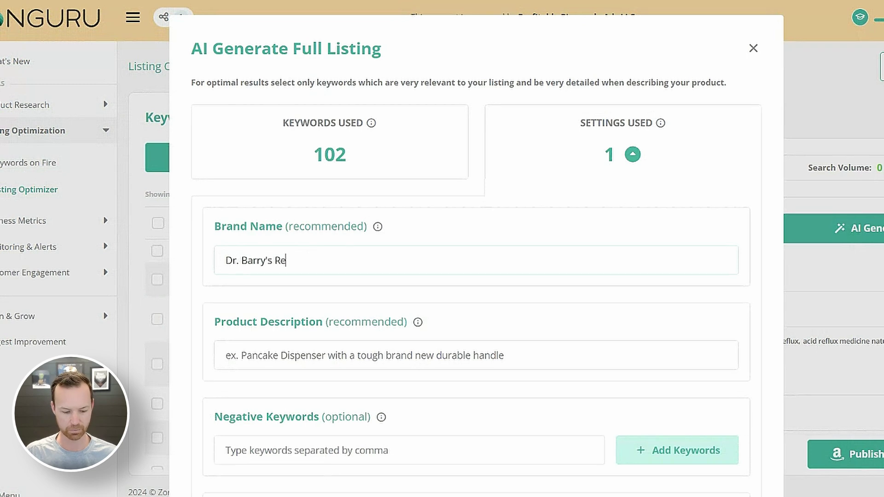
{"action": "type", "text": "flux Essentials"}
Copy "Reflux Essentials" from the brand name into the product description
{"action": "left_click_drag", "start_coordinate": [349, 260], "coordinate": [275, 260]}
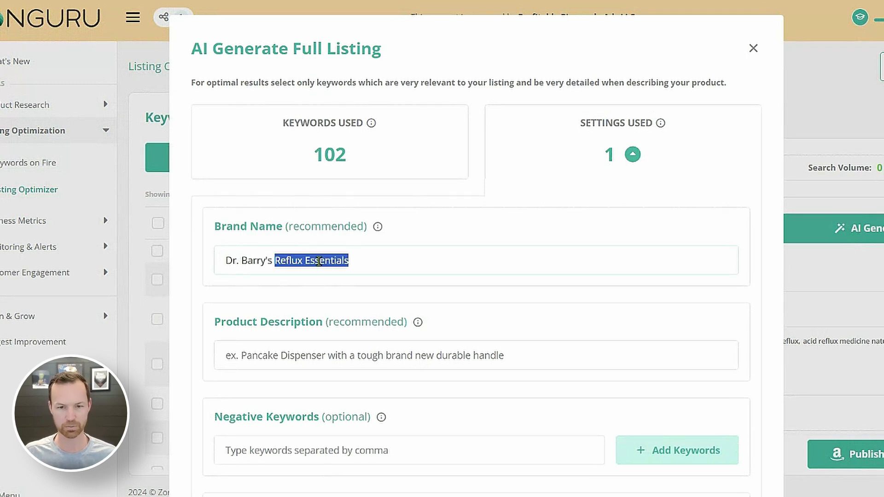
{"action": "key", "text": "ctrl+c"}
{"action": "left_click", "coordinate": [392, 343]}
{"action": "key", "text": "ctrl+v"}
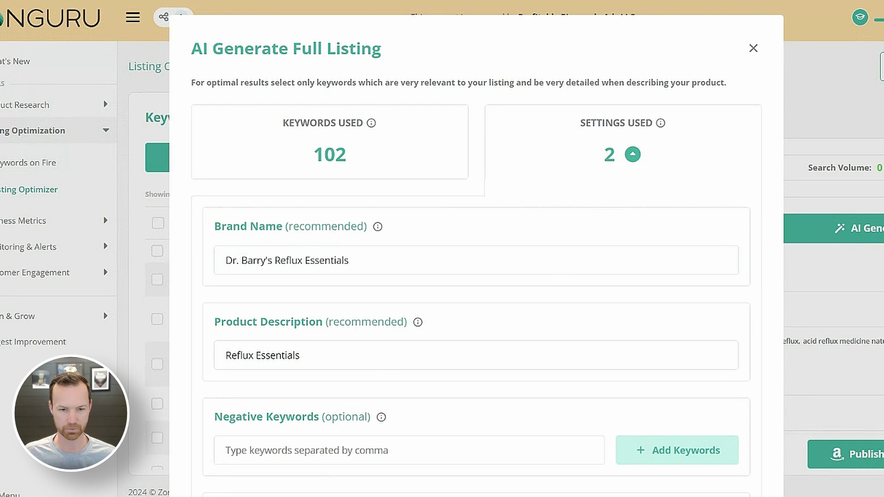
Replace the product description with the full "Dr. Barry's Natural Acid Reflux Relief, Hiatal Digestive Health" product title and check its wording
{"action": "triple_click", "coordinate": [327, 353]}
{"action": "key", "text": "ctrl+v"}
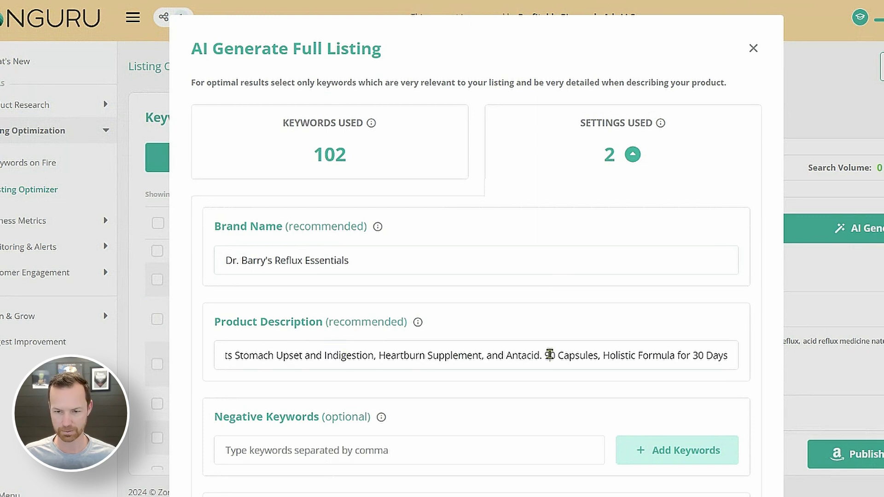
{"action": "triple_click", "coordinate": [566, 352]}
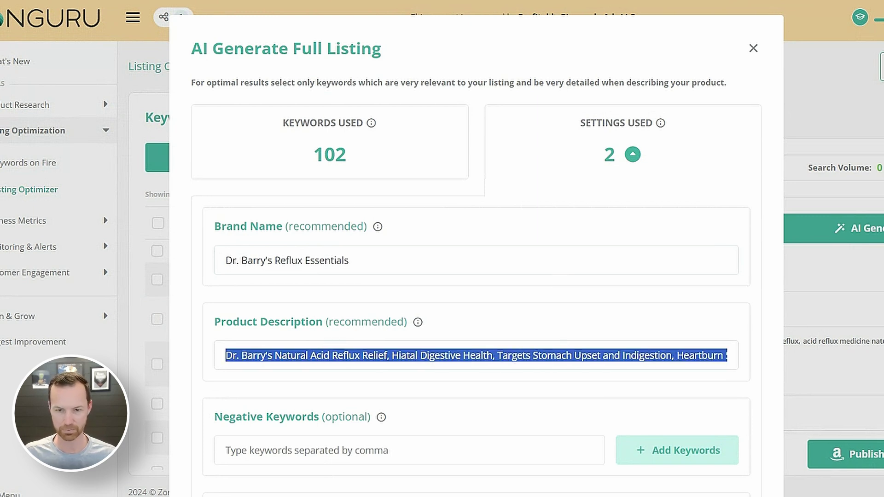
{"action": "left_click", "coordinate": [278, 356]}
Add omeprazole, prilosec, medicine, nexium and tums as negative keywords for the AI-generated listing
{"action": "scroll", "coordinate": [347, 342], "scroll_direction": "down", "scroll_amount": 2}
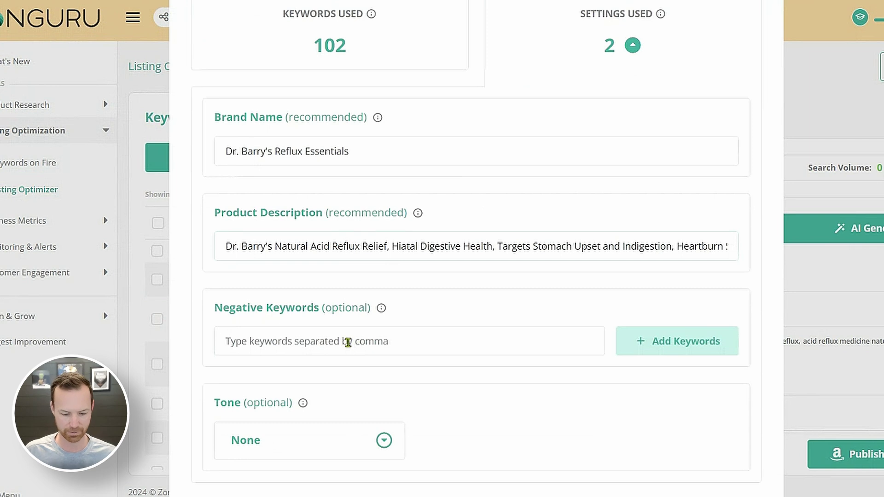
{"action": "left_click", "coordinate": [347, 342]}
{"action": "type", "text": "eompe"}
{"action": "key", "text": "Return"}
{"action": "type", "text": "prilosec"}
{"action": "key", "text": "Return"}
{"action": "type", "text": "medicine"}
{"action": "key", "text": "Return"}
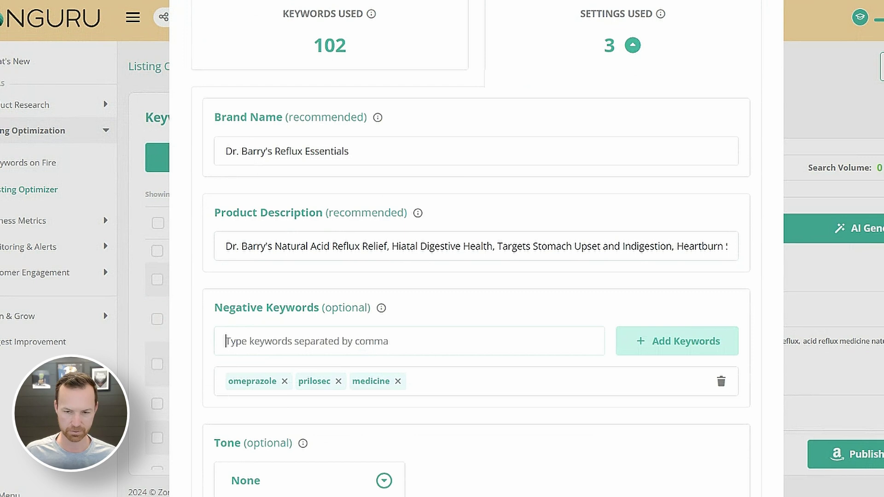
{"action": "left_click", "coordinate": [651, 343]}
{"action": "type", "text": "tu"}
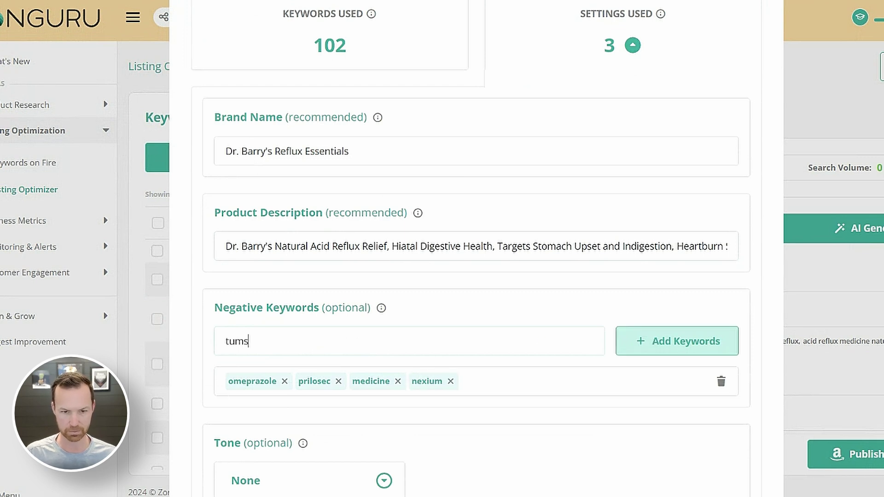
{"action": "type", "text": "ms"}
{"action": "key", "text": "Return"}
Set the tone to Professional and generate the full listing with AI
{"action": "scroll", "coordinate": [302, 357], "scroll_direction": "down", "scroll_amount": 3}
{"action": "left_click", "coordinate": [302, 357]}
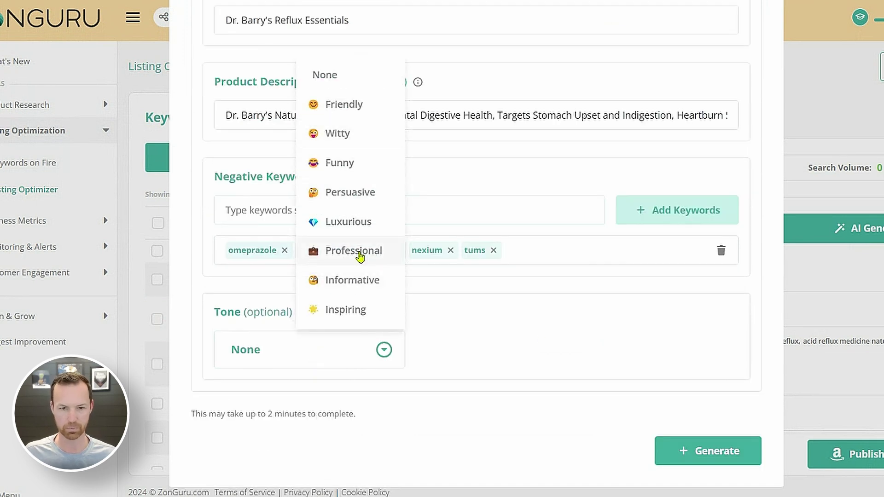
{"action": "left_click", "coordinate": [354, 251]}
{"action": "left_click", "coordinate": [696, 450]}
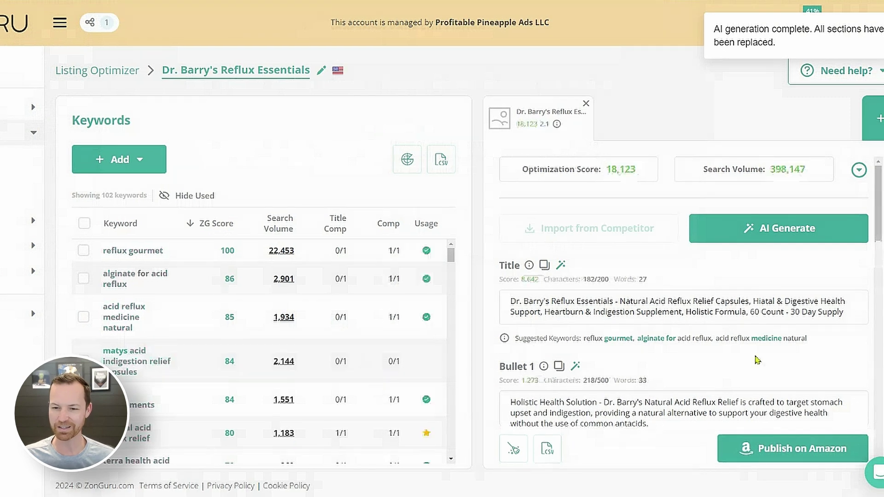
Regenerate Bullet 2 of the listing with AI, instructing it to talk about eating foods and coffee again
{"action": "scroll", "coordinate": [757, 359], "scroll_direction": "down", "scroll_amount": 2}
{"action": "scroll", "coordinate": [750, 345], "scroll_direction": "down", "scroll_amount": 4}
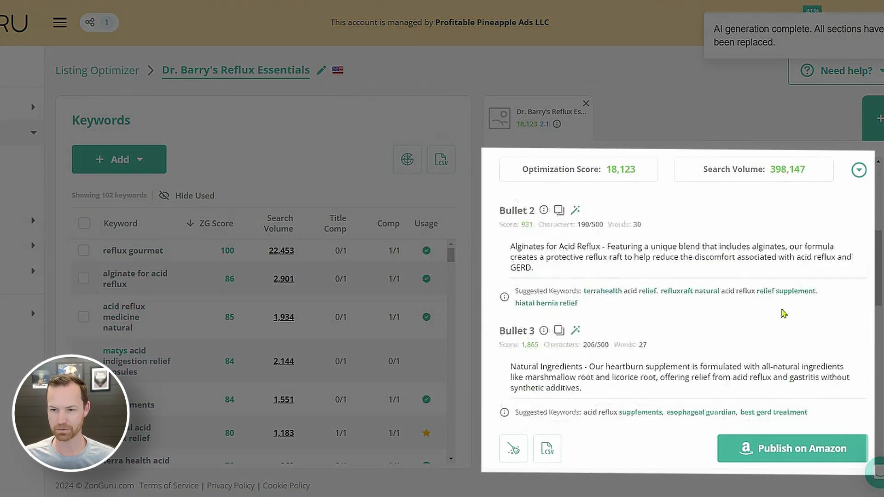
{"action": "triple_click", "coordinate": [527, 257]}
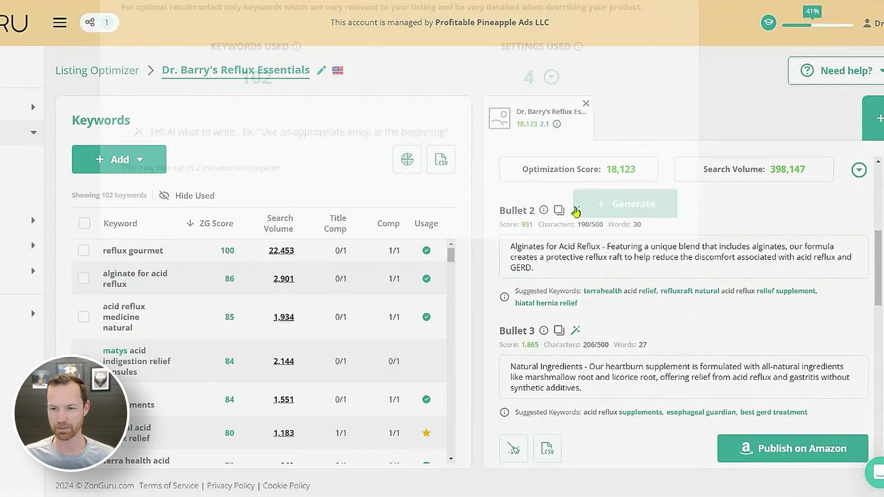
{"action": "left_click", "coordinate": [577, 211]}
{"action": "type", "text": "Talk about eating foods and coffe"}
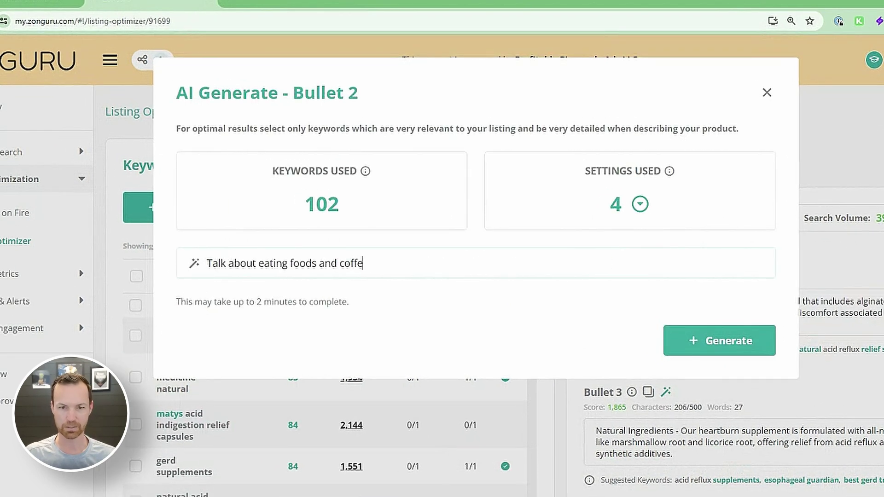
{"action": "type", "text": "e ag"}
{"action": "key", "text": "Return"}
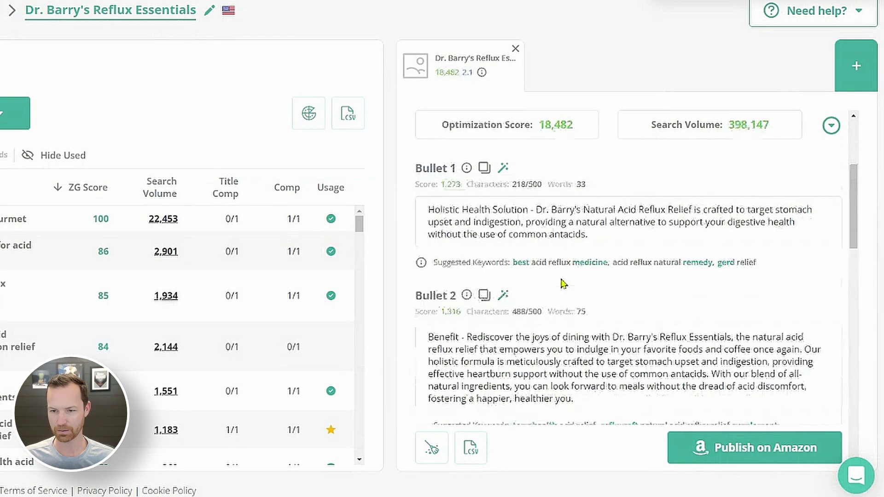
Remove the "Benefit - " lead-in from the start of Bullet 2 and review the remaining bullets
{"action": "scroll", "coordinate": [562, 283], "scroll_direction": "down", "scroll_amount": 3}
{"action": "double_click", "coordinate": [433, 213]}
{"action": "key", "text": "Delete"}
{"action": "key", "text": "Delete"}
{"action": "key", "text": "Delete"}
{"action": "key", "text": "Delete"}
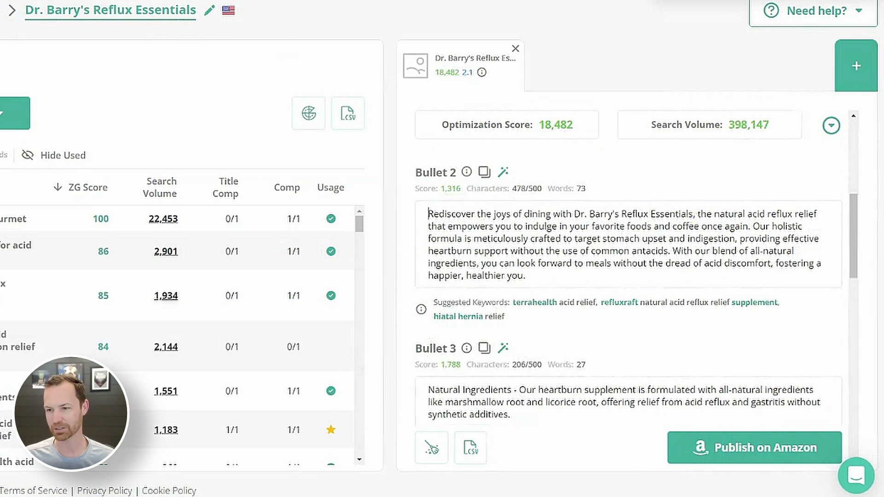
{"action": "scroll", "coordinate": [599, 299], "scroll_direction": "down", "scroll_amount": 3}
{"action": "scroll", "coordinate": [598, 305], "scroll_direction": "down", "scroll_amount": 4}
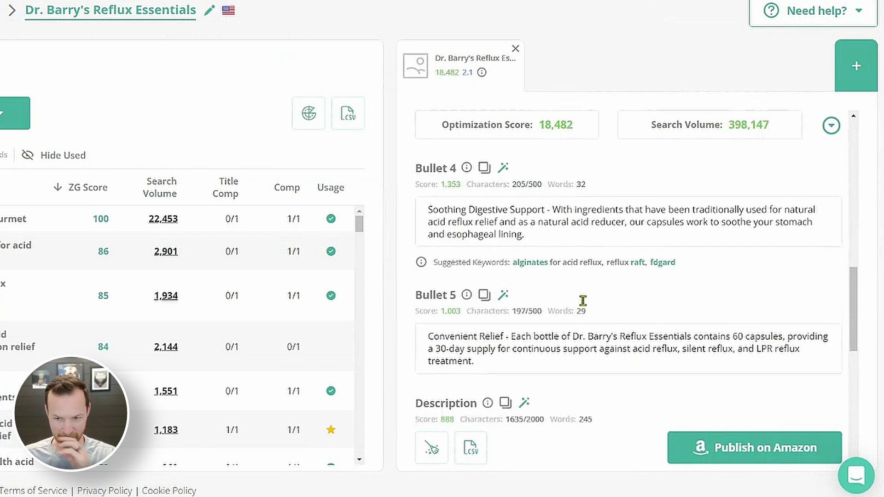
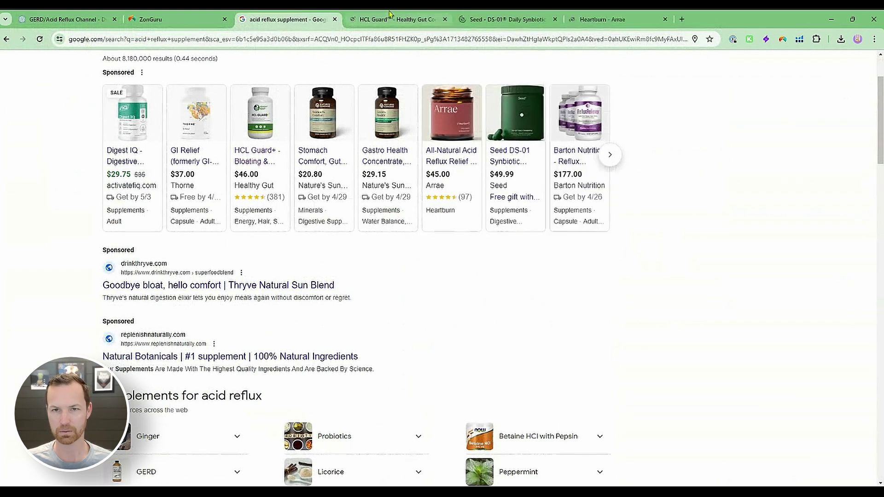
Review the HCL Guard product page and copy its full sales text from the product heading downward
{"action": "scroll", "coordinate": [317, 255], "scroll_direction": "down", "scroll_amount": 4}
{"action": "scroll", "coordinate": [317, 255], "scroll_direction": "down", "scroll_amount": 12}
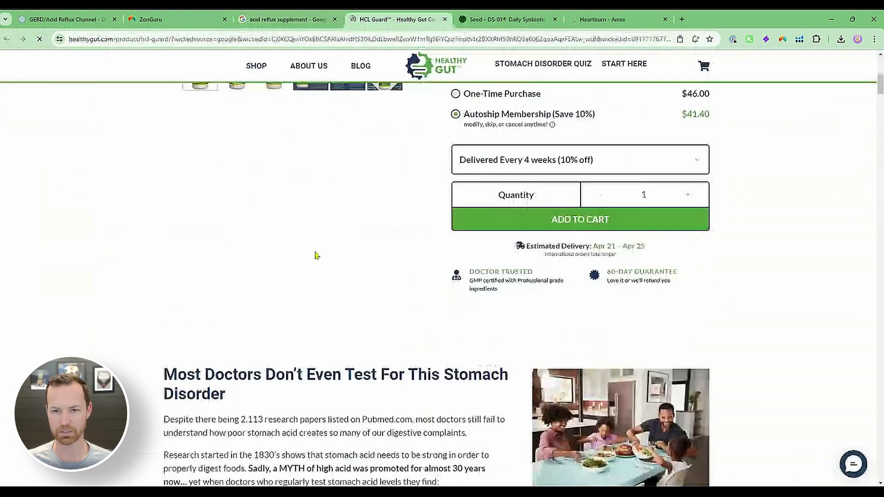
{"action": "scroll", "coordinate": [317, 255], "scroll_direction": "down", "scroll_amount": 10}
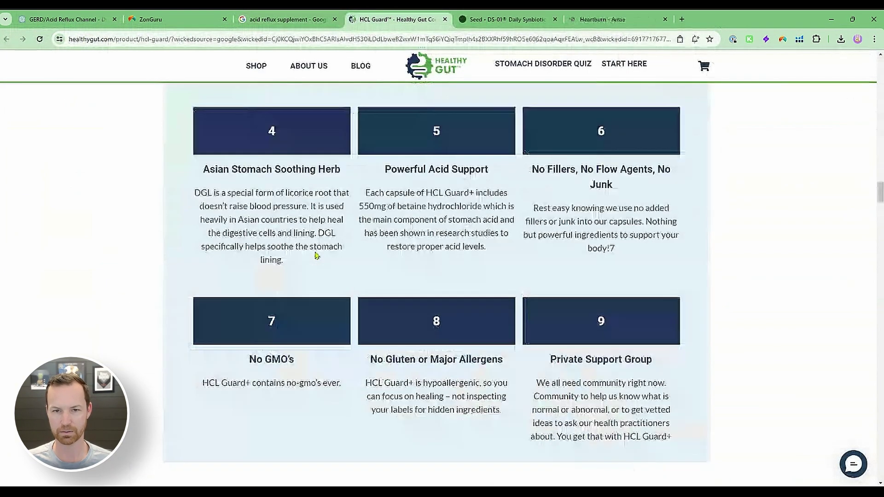
{"action": "key", "text": "Home"}
{"action": "left_click_drag", "start_coordinate": [379, 187], "coordinate": [640, 312]}
{"action": "scroll", "coordinate": [544, 313], "scroll_direction": "down", "scroll_amount": 15}
Switch to ChatGPT and write a message asking it to analyze a competitor's sales letter format to create one for my product as well
{"action": "key", "text": "ctrl+1"}
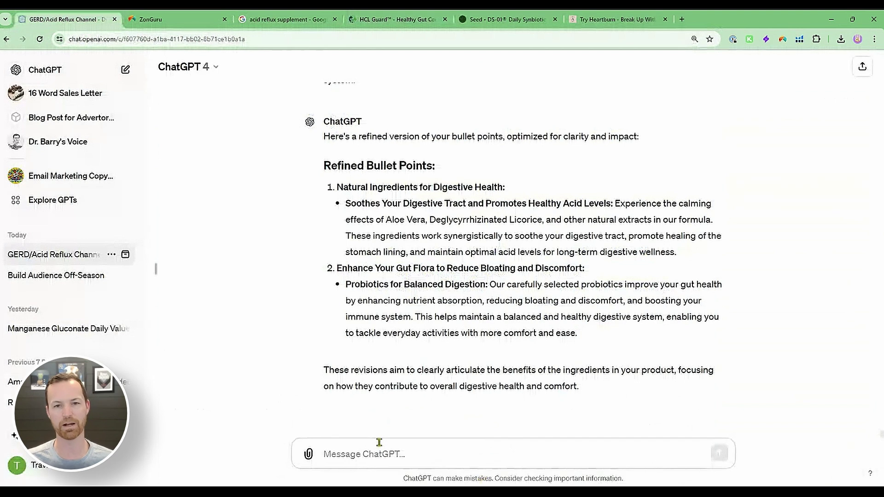
{"action": "left_click", "coordinate": [325, 453]}
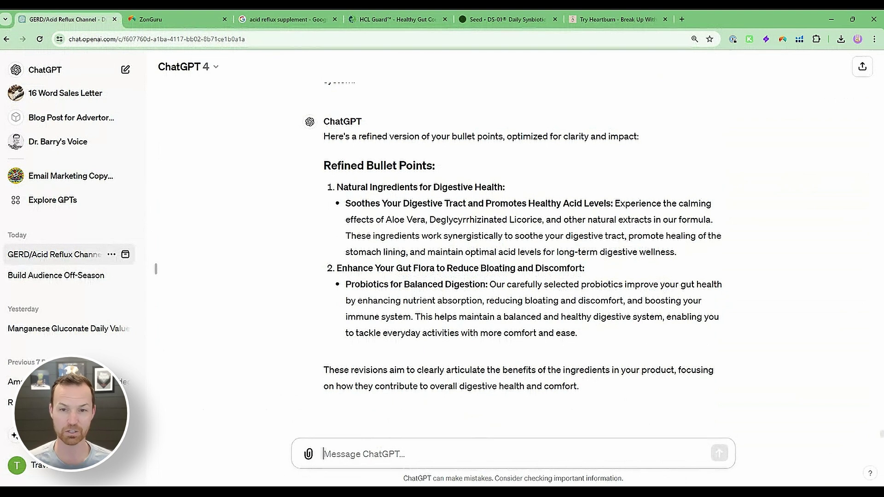
{"action": "type", "text": "This is a sales "}
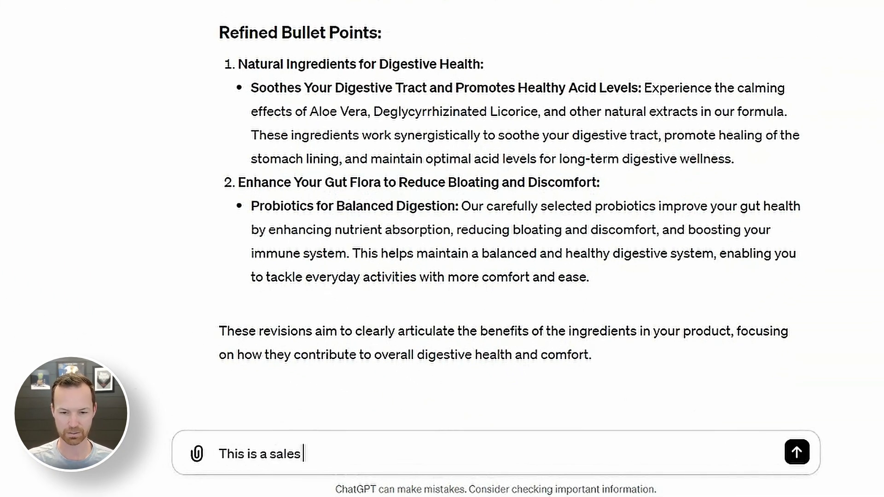
{"action": "type", "text": "letter for one of my competitors.  I want you to analyze"}
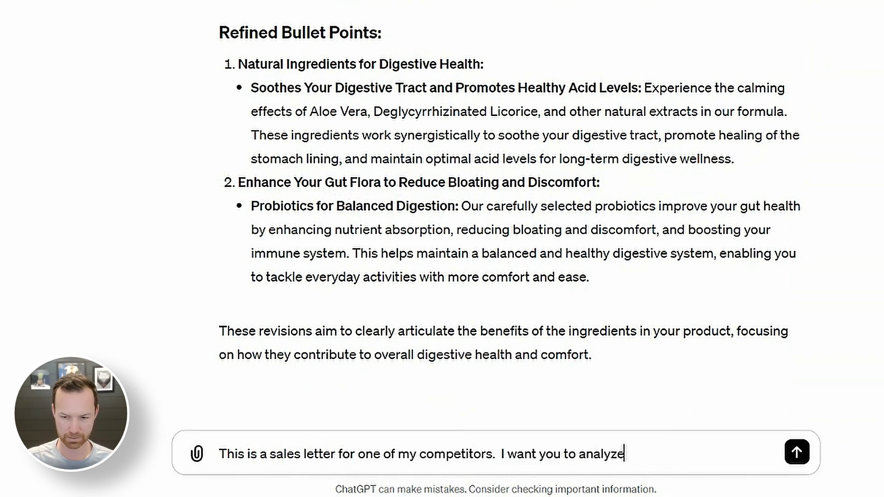
{"action": "type", "text": " the format becau"}
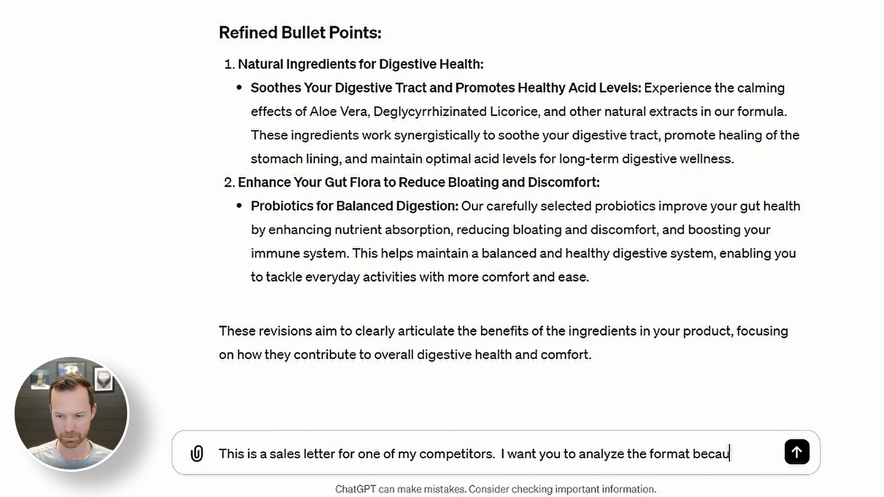
{"action": "type", "text": "se I want to creat"}
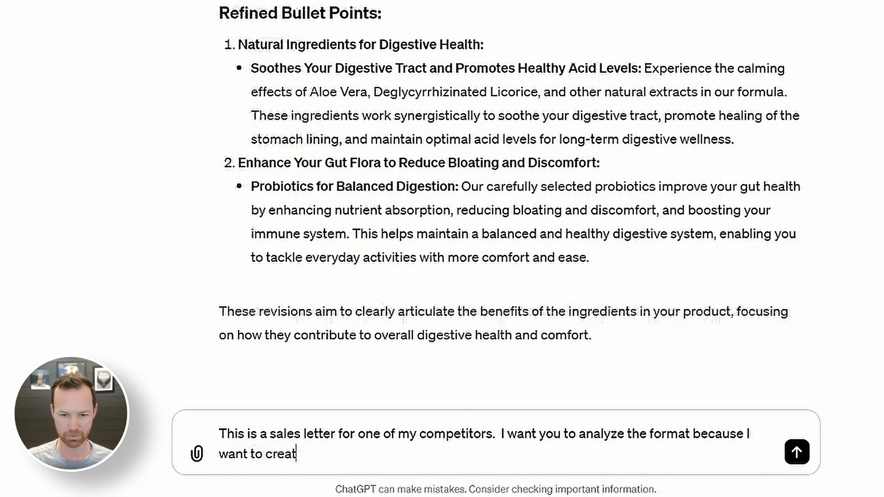
{"action": "type", "text": "e one for my product as well    HCL"}
Paste the HCL Guard sales text below the request and head it "HERE IS THE SALES LETTER TO COPY"
{"action": "key", "text": "ctrl+v"}
{"action": "scroll", "coordinate": [395, 422], "scroll_direction": "up", "scroll_amount": 10}
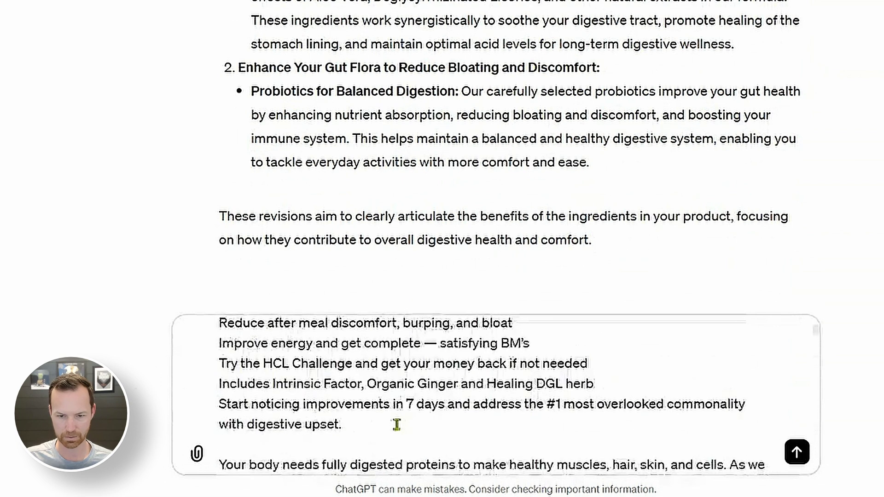
{"action": "left_click", "coordinate": [283, 421]}
{"action": "type", "text": "HERE IS THE"}
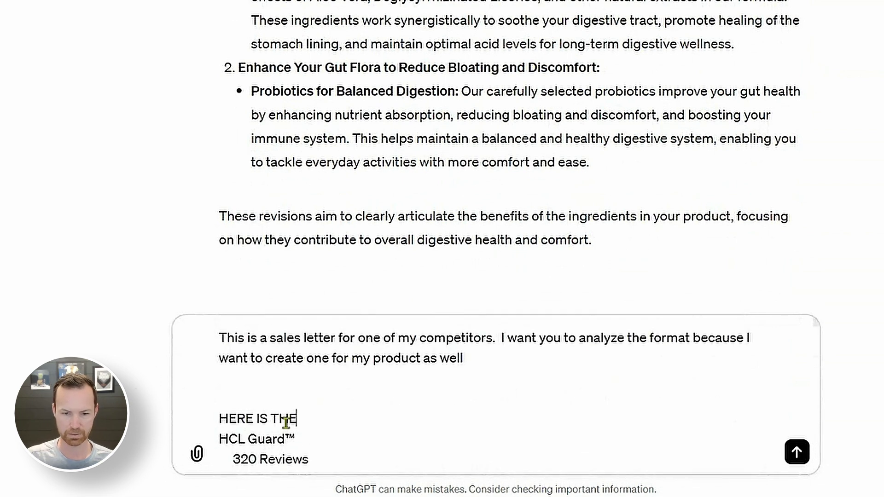
{"action": "type", "text": " SALES LETTER TO COPY"}
Insert the heading "HERE IS MY PRODUCT" above the sales letter heading, with blank lines below it
{"action": "key", "text": "Up"}
{"action": "key", "text": "Return"}
{"action": "key", "text": "Up"}
{"action": "type", "text": "HERE I"}
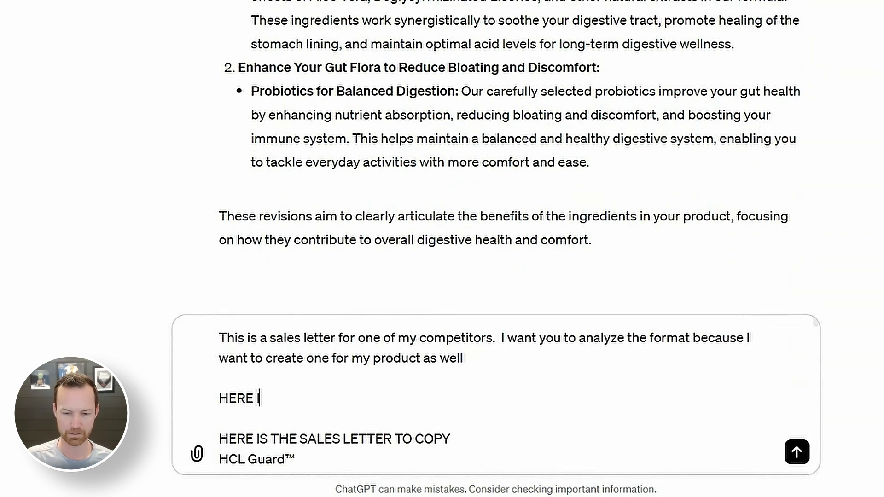
{"action": "type", "text": "S MY PRODUCT"}
{"action": "key", "text": "Return"}
{"action": "key", "text": "Return"}
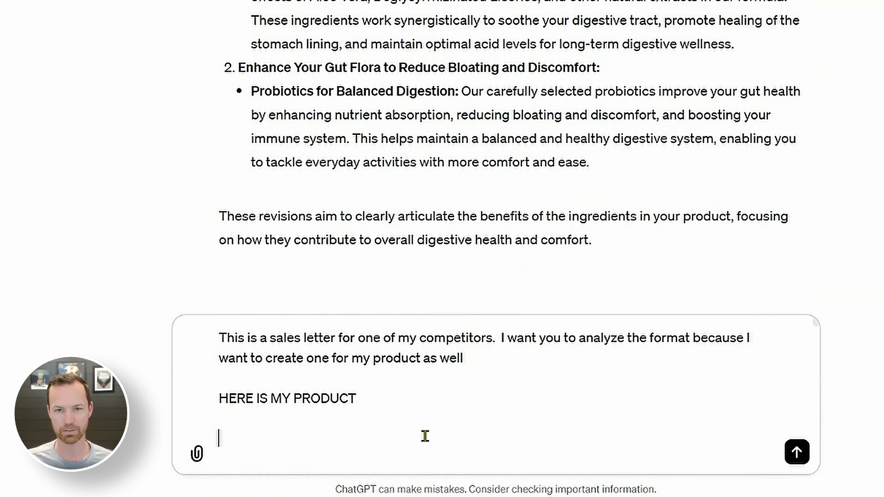
Copy the product information through the "Improved Quality of Life" entry from the earlier chat message and paste it under "HERE IS MY PRODUCT"
{"action": "scroll", "coordinate": [346, 203], "scroll_direction": "up", "scroll_amount": 15}
{"action": "scroll", "coordinate": [362, 216], "scroll_direction": "up", "scroll_amount": 6}
{"action": "scroll", "coordinate": [354, 223], "scroll_direction": "up", "scroll_amount": 3}
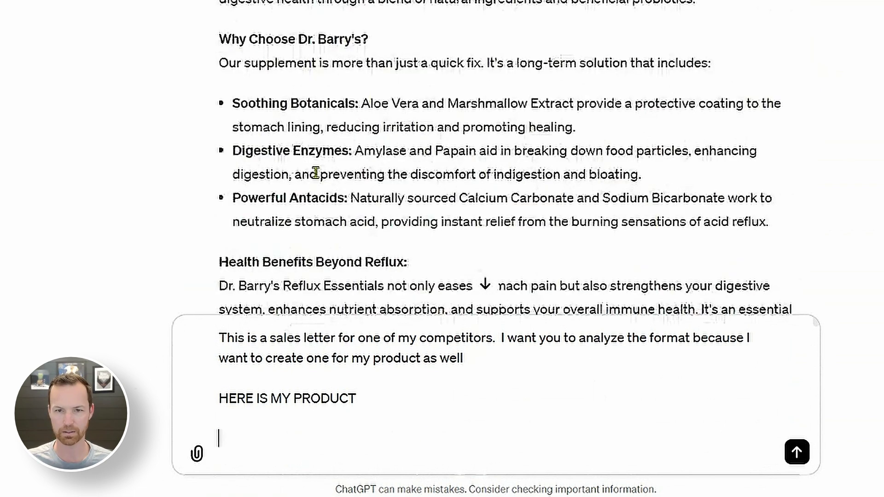
{"action": "scroll", "coordinate": [316, 174], "scroll_direction": "down", "scroll_amount": 10}
{"action": "scroll", "coordinate": [316, 174], "scroll_direction": "up", "scroll_amount": 20}
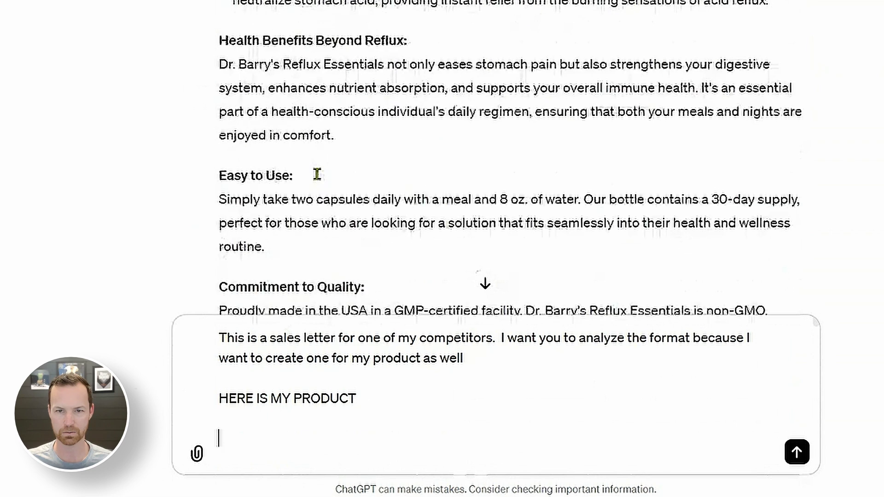
{"action": "scroll", "coordinate": [321, 183], "scroll_direction": "up", "scroll_amount": 15}
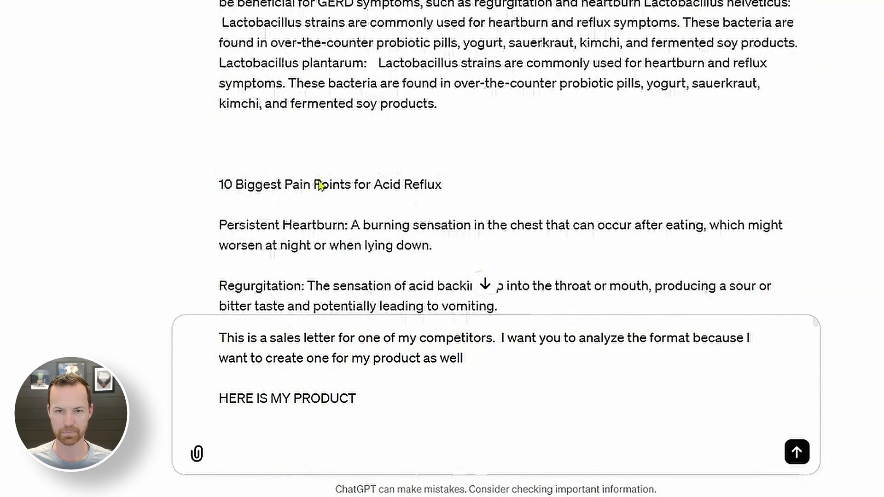
{"action": "triple_click", "coordinate": [255, 197]}
{"action": "key", "text": "ctrl+c"}
{"action": "left_click_drag", "start_coordinate": [255, 197], "coordinate": [296, 184]}
{"action": "scroll", "coordinate": [286, 99], "scroll_direction": "down", "scroll_amount": 8}
{"action": "scroll", "coordinate": [290, 111], "scroll_direction": "down", "scroll_amount": 7}
{"action": "scroll", "coordinate": [290, 110], "scroll_direction": "down", "scroll_amount": 7}
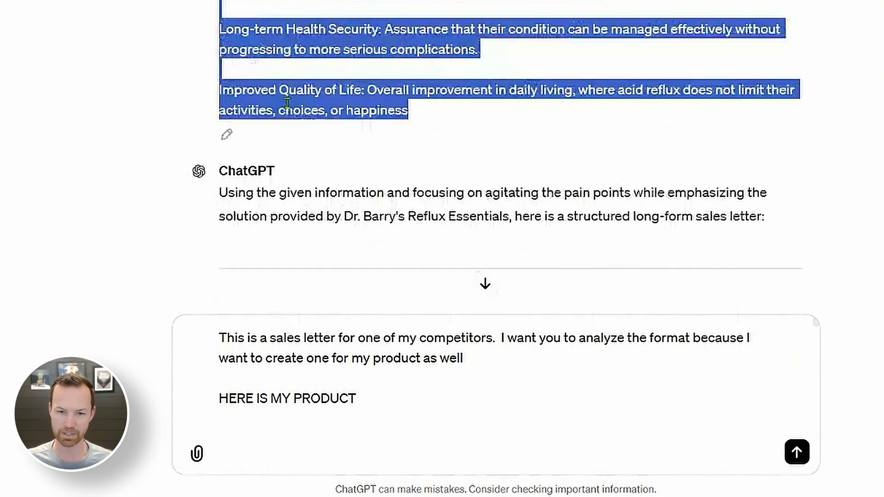
{"action": "left_click", "coordinate": [274, 420]}
{"action": "key", "text": "ctrl+v"}
Add the line "Here is my ONE BIG IDEA I want all the sales copy to be around:" above the product heading
{"action": "scroll", "coordinate": [534, 369], "scroll_direction": "up", "scroll_amount": 15}
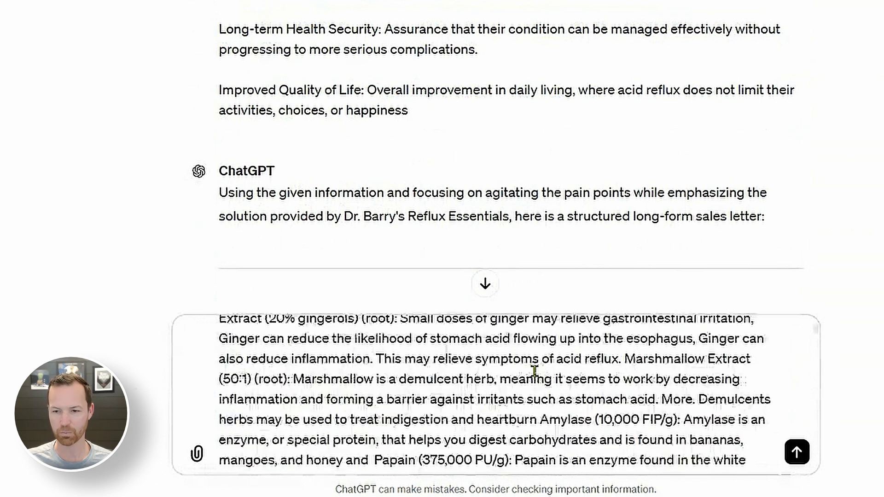
{"action": "left_click", "coordinate": [507, 358]}
{"action": "key", "text": "Return"}
{"action": "key", "text": "Return"}
{"action": "type", "text": "Here is my ONE BIG IDEA I want all the sales copy to be around:"}
{"action": "key", "text": "Return"}
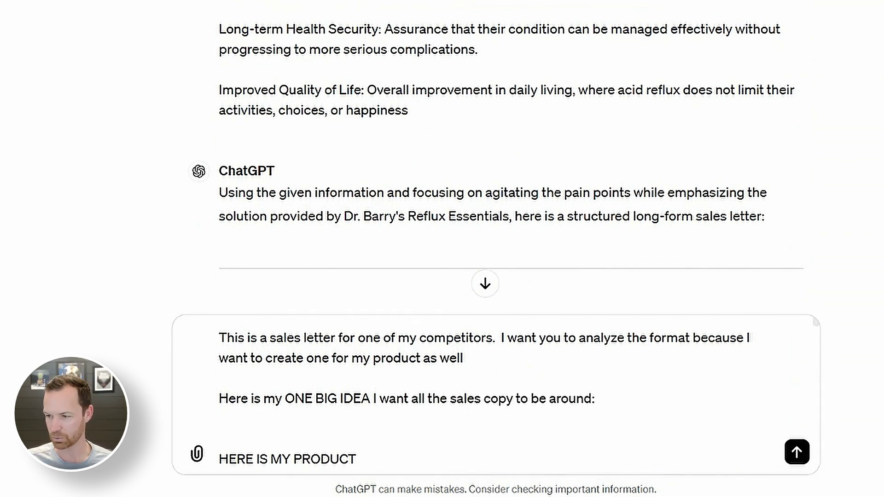
State the big idea as "Enjoy Your Morning Coffee, The Foods You Love, and Sleep Without the Discomfort of Heartburn by Eliminating Your Acid Reflux Naturally"
{"action": "left_click", "coordinate": [625, 397]}
{"action": "type", "text": "Enjoy Your Morning Coffee, The Foods You Love, and Sleep Without the Discomfort of Heartburn by Eliminating Your Acid Reflux Naturally"}
{"action": "key", "text": "Return"}
{"action": "key", "text": "Return"}
{"action": "type", "text": "Here is my current Amaz"}
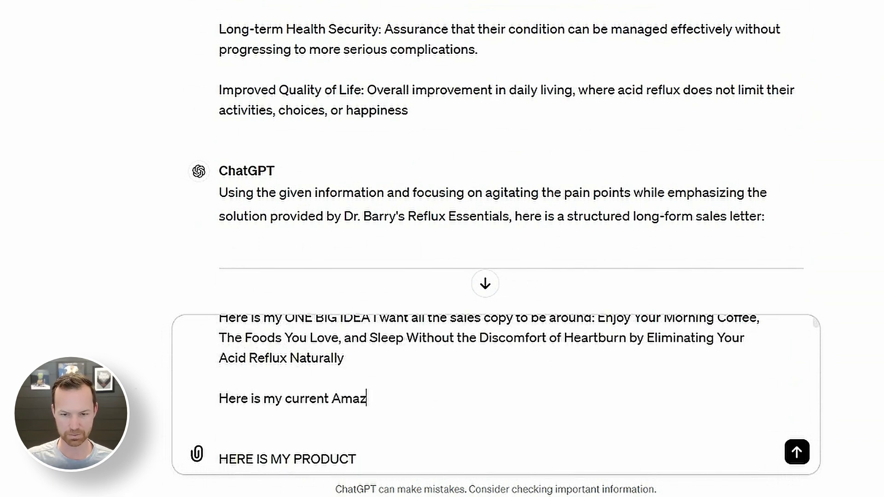
{"action": "type", "text": "on Listing, PLEASE make it bett"}
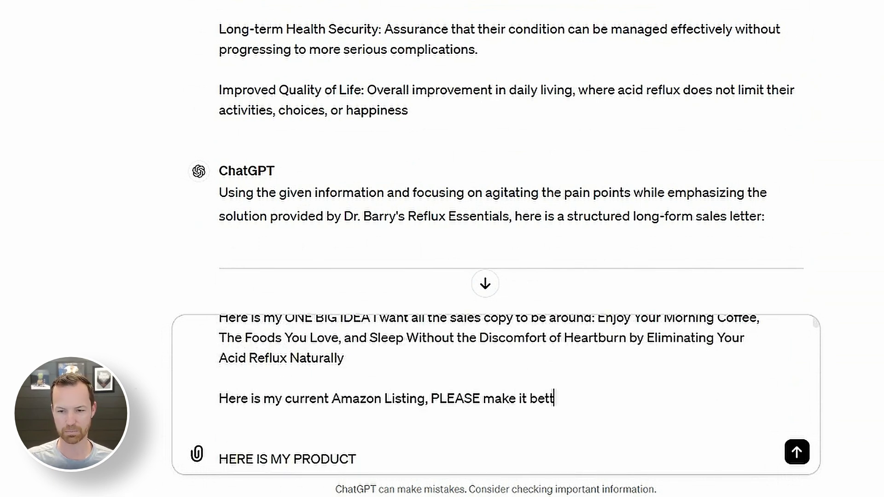
{"action": "type", "text": "er focusing on benefits and not features."}
{"action": "triple_click", "coordinate": [350, 399]}
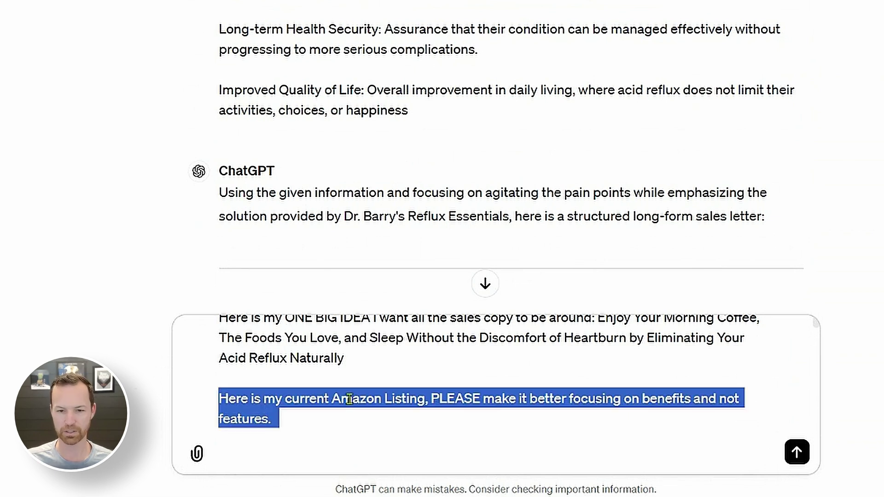
{"action": "key", "text": "BackSpace"}
{"action": "key", "text": "BackSpace"}
{"action": "key", "text": "BackSpace"}
Send the format analysis prompt and follow it with the request "Please make my sales letter"
{"action": "left_click", "coordinate": [796, 451]}
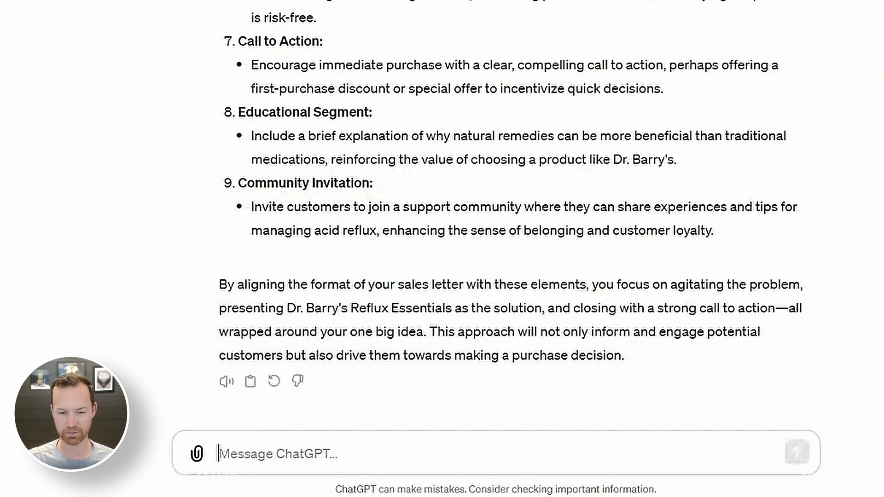
{"action": "type", "text": "Please make me"}
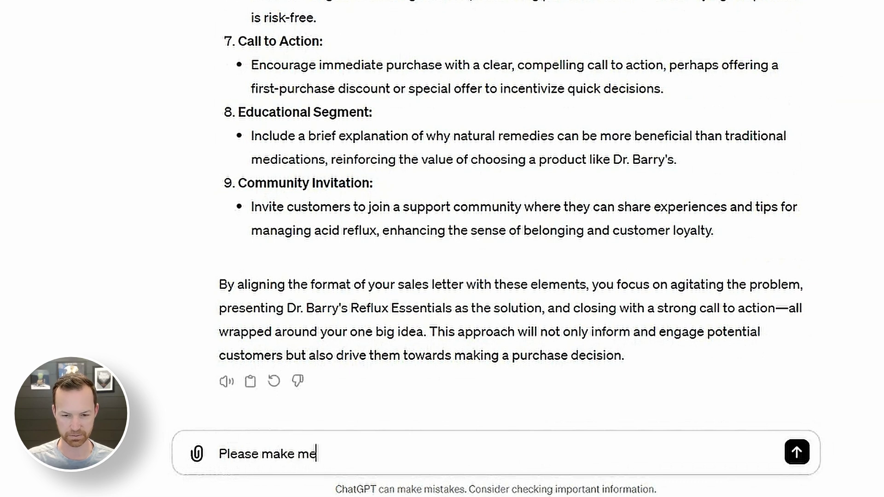
{"action": "key", "text": "BackSpace"}
{"action": "type", "text": "y sales letter"}
{"action": "key", "text": "Return"}
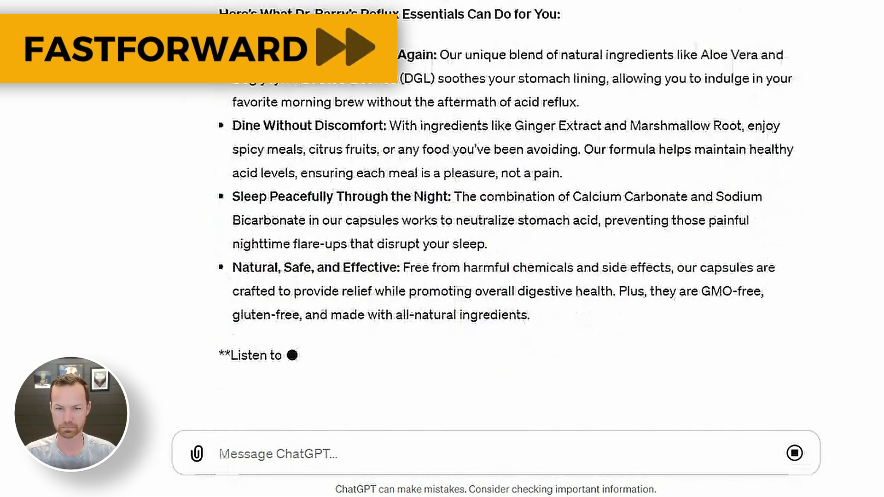
Review the generated Dr. Barry's Reflux Essentials sales letter, including its opening, benefit bullets and customer quotes
{"action": "scroll", "coordinate": [140, 310], "scroll_direction": "up", "scroll_amount": 7}
{"action": "scroll", "coordinate": [140, 309], "scroll_direction": "up", "scroll_amount": 15}
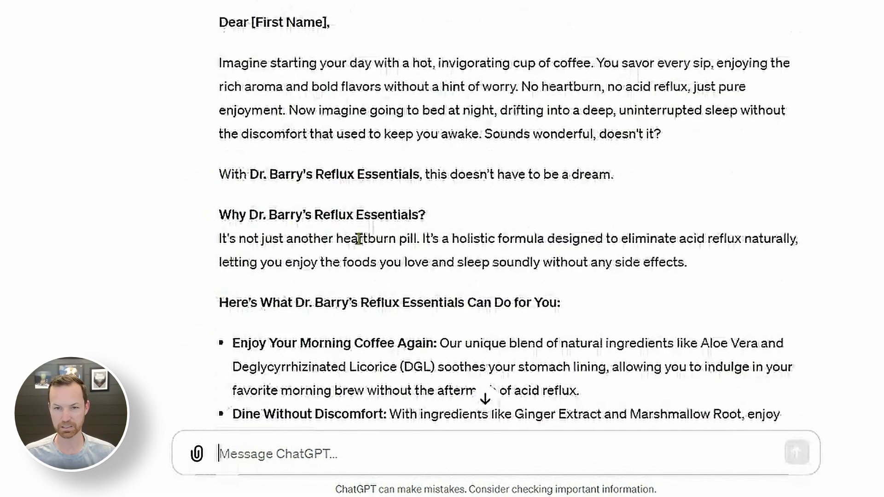
{"action": "scroll", "coordinate": [371, 267], "scroll_direction": "up", "scroll_amount": 5}
{"action": "scroll", "coordinate": [373, 267], "scroll_direction": "up", "scroll_amount": 3}
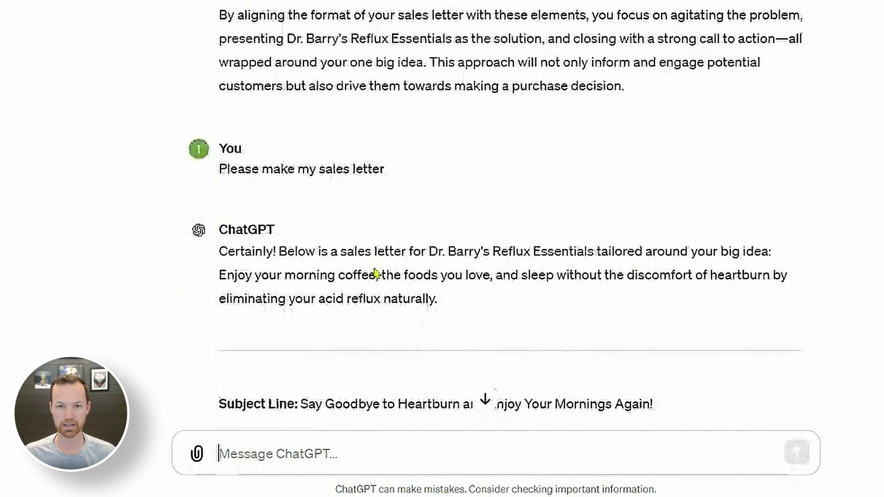
{"action": "scroll", "coordinate": [374, 273], "scroll_direction": "down", "scroll_amount": 10}
{"action": "scroll", "coordinate": [374, 273], "scroll_direction": "down", "scroll_amount": 4}
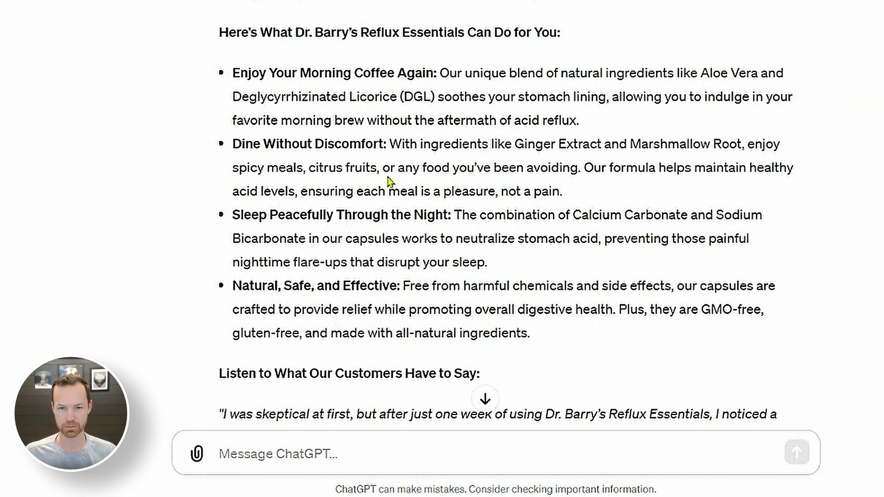
{"action": "scroll", "coordinate": [251, 283], "scroll_direction": "up", "scroll_amount": 15}
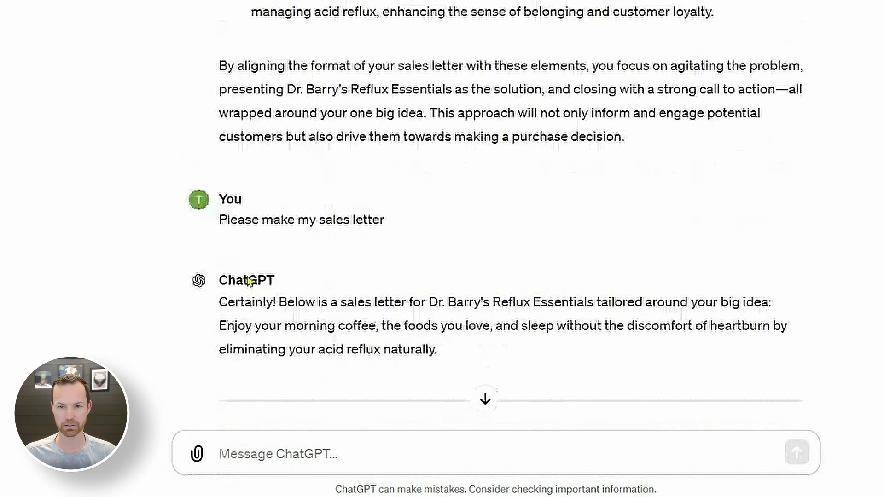
{"action": "scroll", "coordinate": [249, 282], "scroll_direction": "down", "scroll_amount": 5}
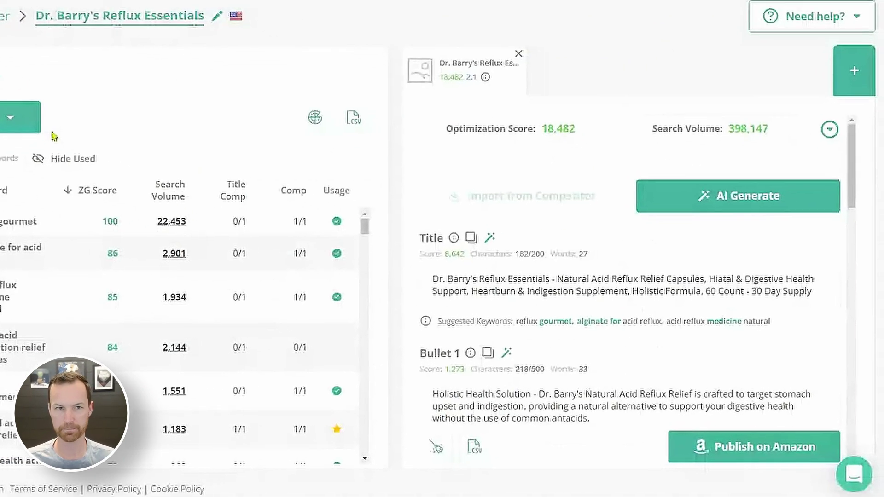
Write a ChatGPT message with "This is a great sales letter" and "Please help me write my Amazon listing as well." as separate paragraphs
{"action": "double_click", "coordinate": [521, 293]}
{"action": "triple_click", "coordinate": [436, 261]}
{"action": "type", "text": "This is"}
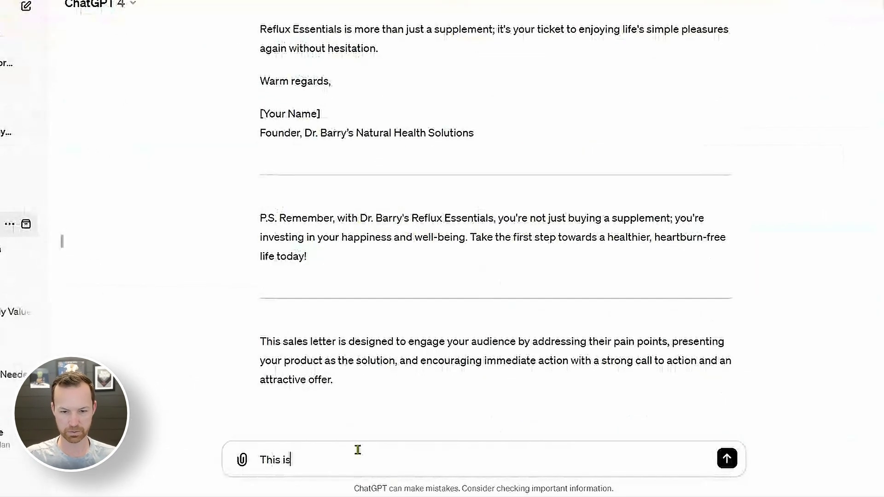
{"action": "key", "text": "BackSpace"}
{"action": "key", "text": "BackSpace"}
{"action": "type", "text": "wa"}
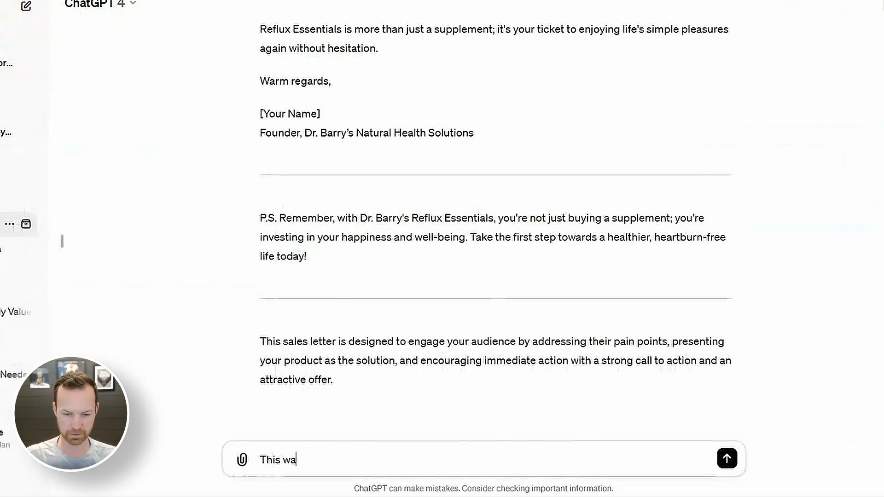
{"action": "type", "text": " is a great sales letter"}
{"action": "key", "text": "shift+Return"}
{"action": "key", "text": "shift+Return"}
{"action": "type", "text": "Please help me write my Amazon listing as well."}
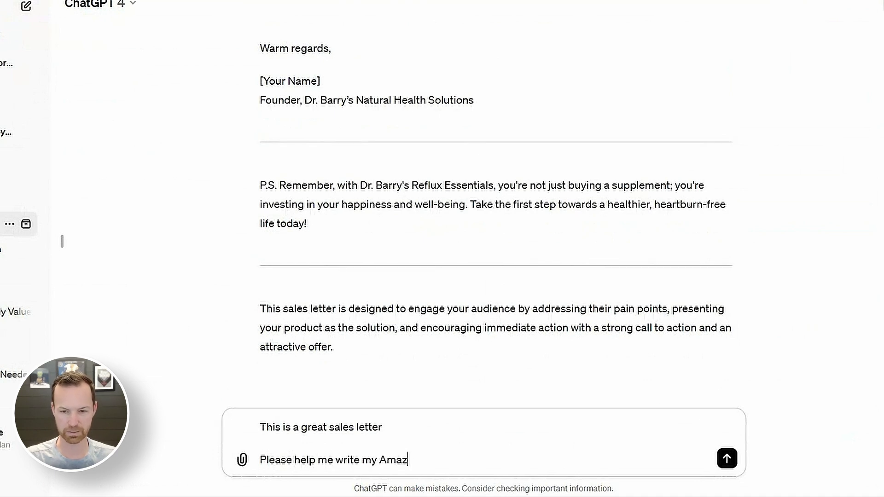
Introduce the current listing in a new paragraph of the message and bring in its five bullet points from ZonGuru's Listing Optimizer
{"action": "key", "text": "shift+Return"}
{"action": "key", "text": "shift+Return"}
{"action": "type", "text": "Here is the currn"}
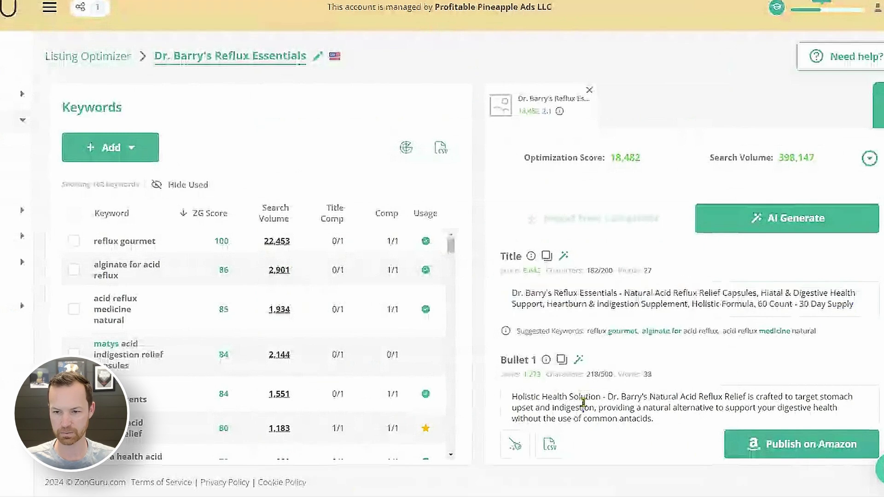
{"action": "triple_click", "coordinate": [584, 403]}
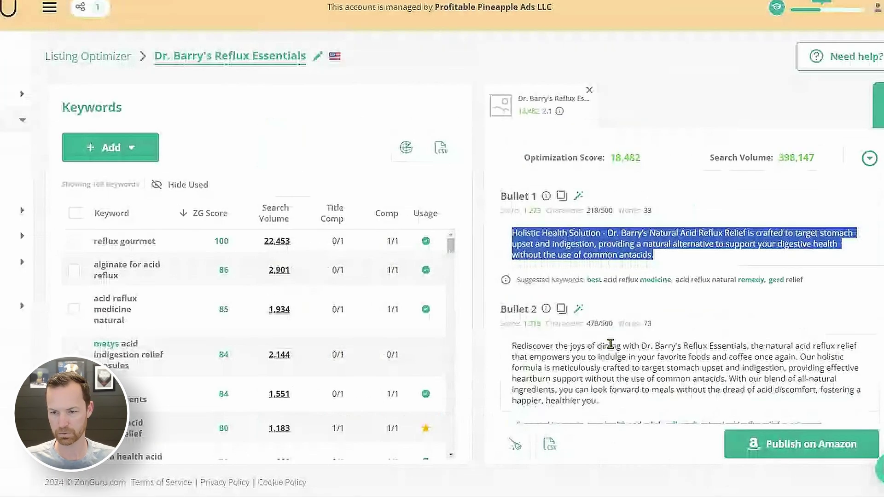
{"action": "triple_click", "coordinate": [553, 377]}
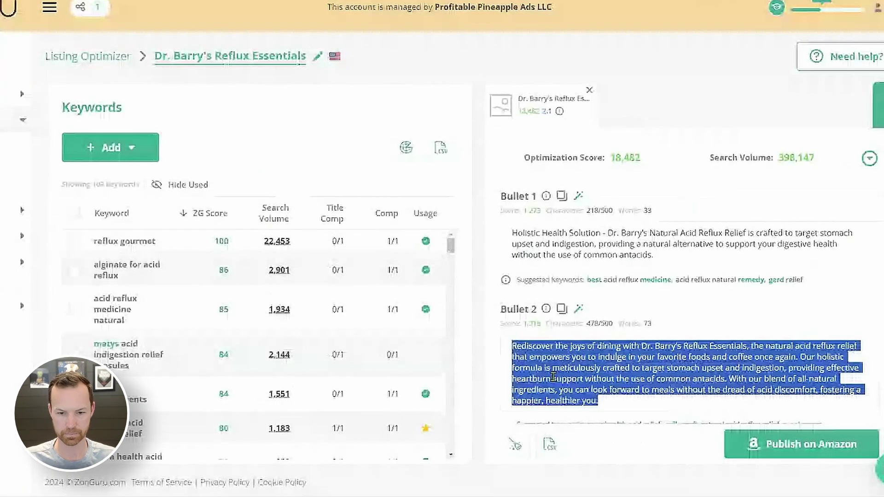
{"action": "scroll", "coordinate": [553, 377], "scroll_direction": "down", "scroll_amount": 3}
{"action": "triple_click", "coordinate": [600, 339]}
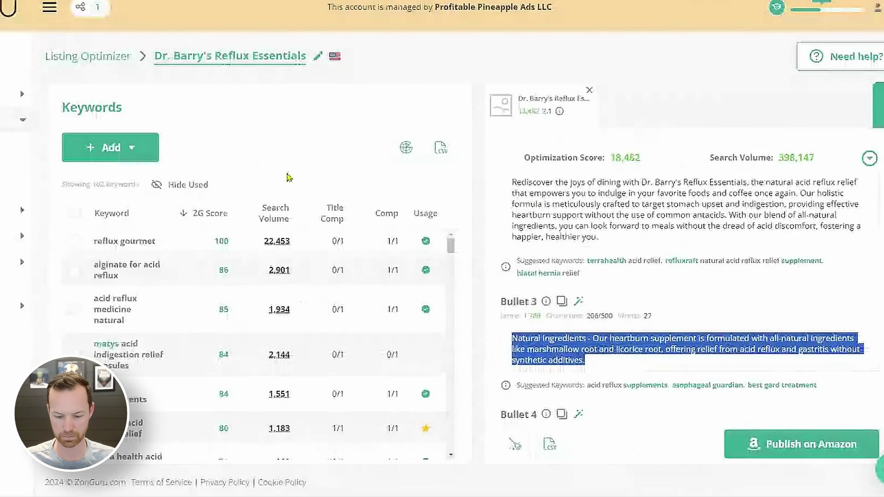
{"action": "scroll", "coordinate": [599, 251], "scroll_direction": "down", "scroll_amount": 5}
{"action": "triple_click", "coordinate": [598, 252]}
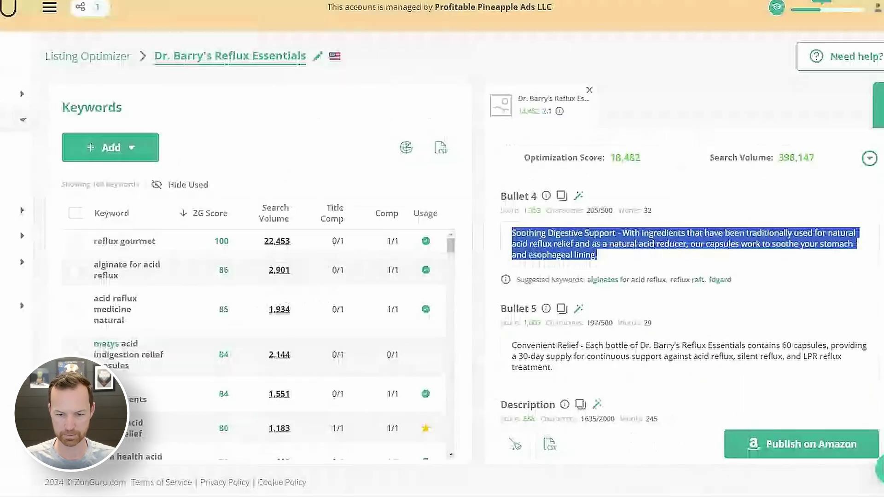
{"action": "triple_click", "coordinate": [600, 356]}
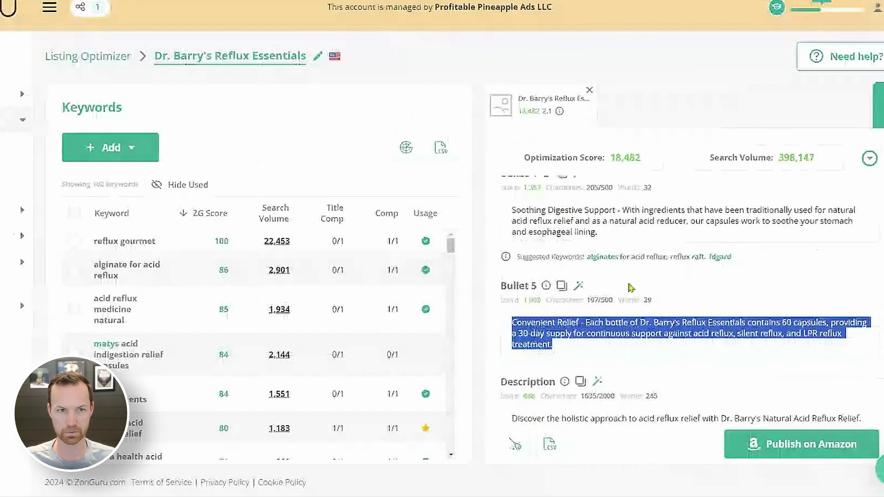
Copy the full product description from the ZonGuru listing into the ChatGPT message
{"action": "scroll", "coordinate": [608, 254], "scroll_direction": "down", "scroll_amount": 4}
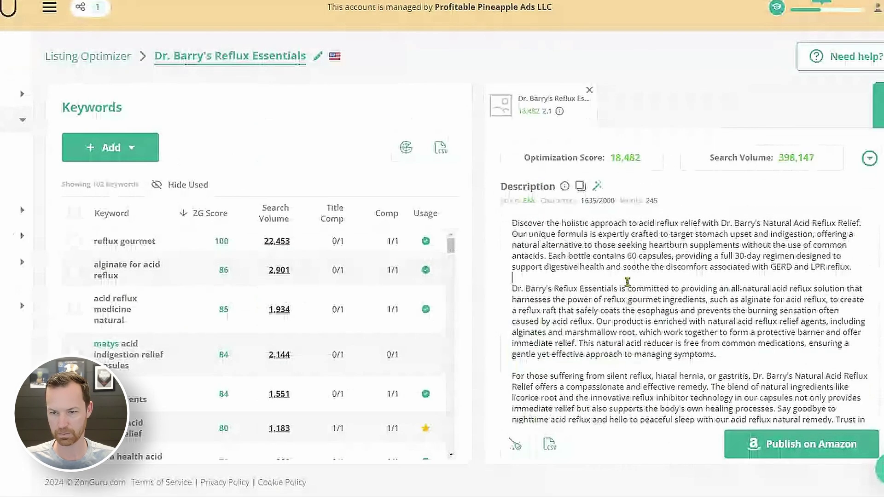
{"action": "triple_click", "coordinate": [612, 230]}
{"action": "key", "text": "ctrl+a"}
{"action": "scroll", "coordinate": [624, 288], "scroll_direction": "down", "scroll_amount": 1}
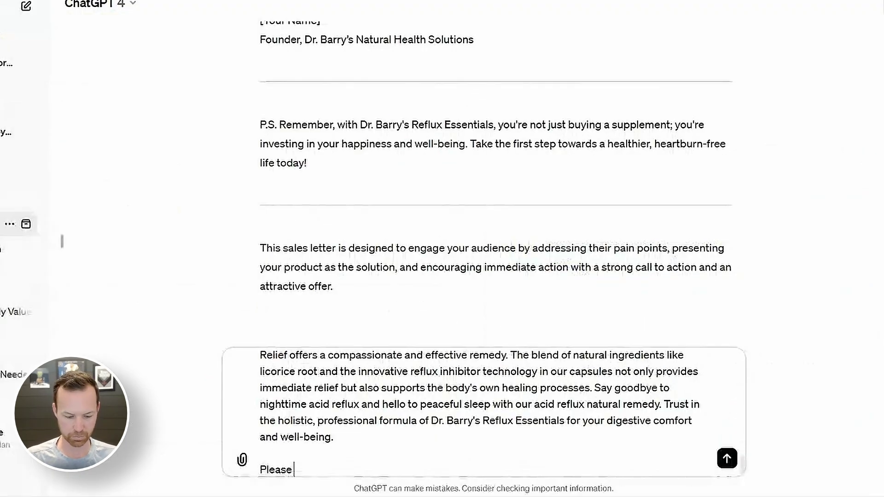
Add the request "Please rewrite my Amazon listing, by focusing around the benefits like you did in the sales letter."
{"action": "type", "text": "rewrite my "}
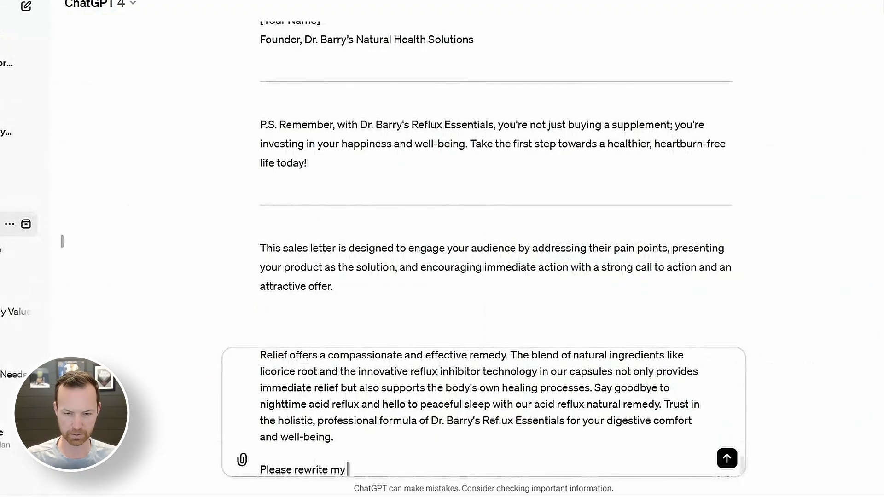
{"action": "type", "text": "Amazon listing, by"}
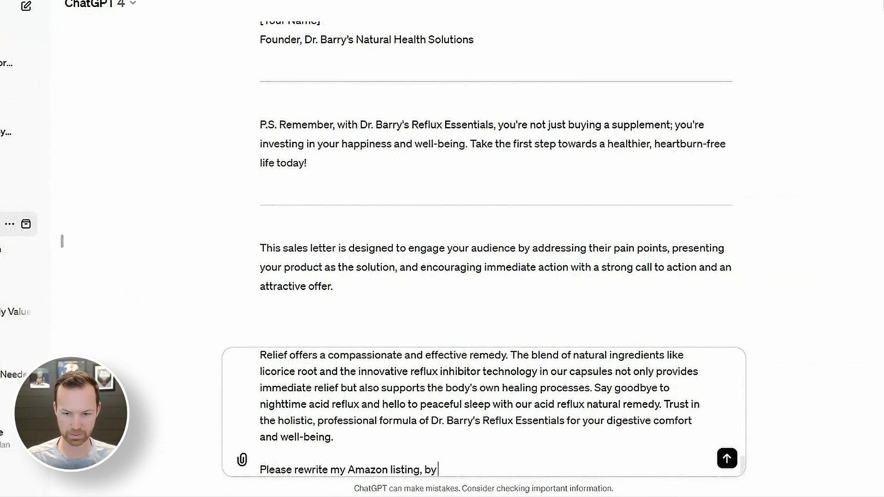
{"action": "type", "text": " focusing around the benefits like you did in the sales letter."}
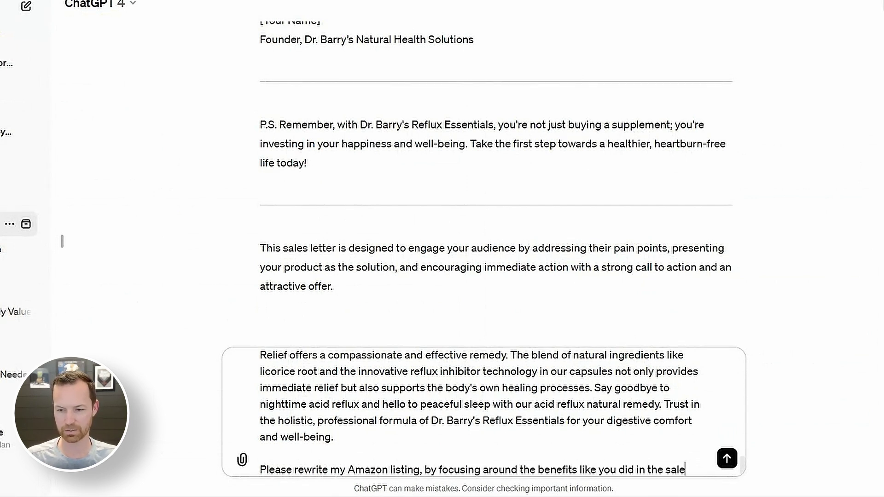
Add "Additionally, keep in mind that I want to still focus on the BIG IDEA" with the "Enjoy Your Morning Coffee" statement, and send the message
{"action": "key", "text": "shift+Return"}
{"action": "type", "text": "Additionally,"}
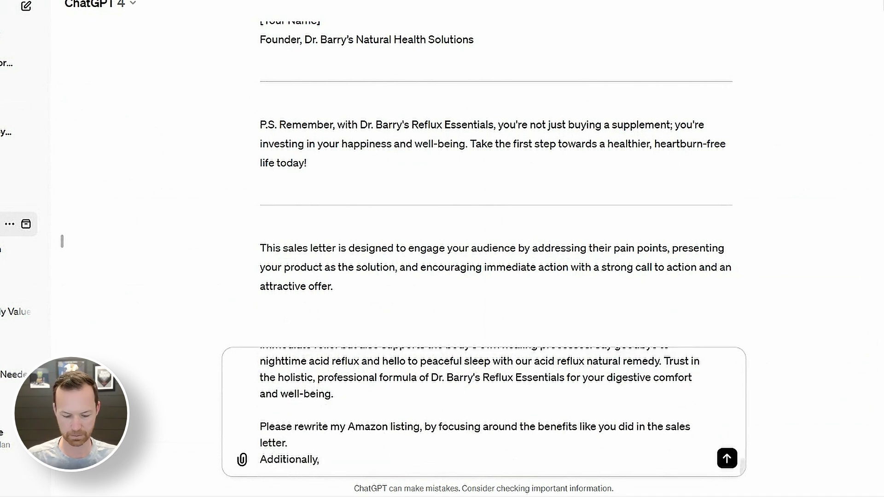
{"action": "type", "text": " keep in mind that I want to"}
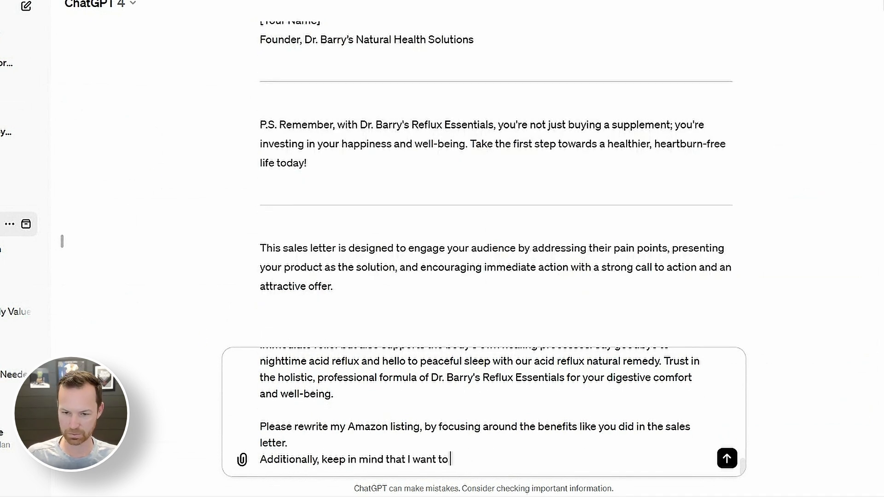
{"action": "type", "text": " still focus on the"}
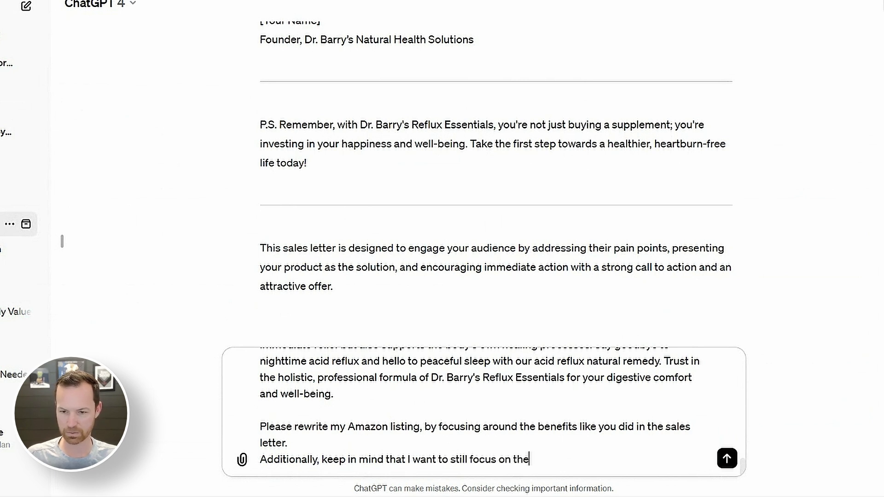
{"action": "type", "text": " BIG IDE"}
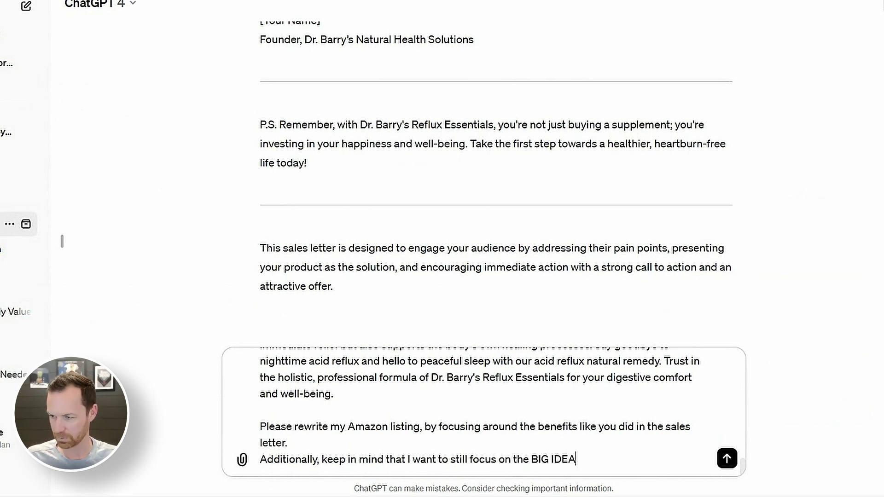
{"action": "type", "text": "A:"}
{"action": "type", "text": "Enjoy Your Morning Coffee, The Foods You Love, and Sleep Without the Discomfort of Heartburn by Eliminating Your Acid Reflux Naturally"}
{"action": "key", "text": "Return"}
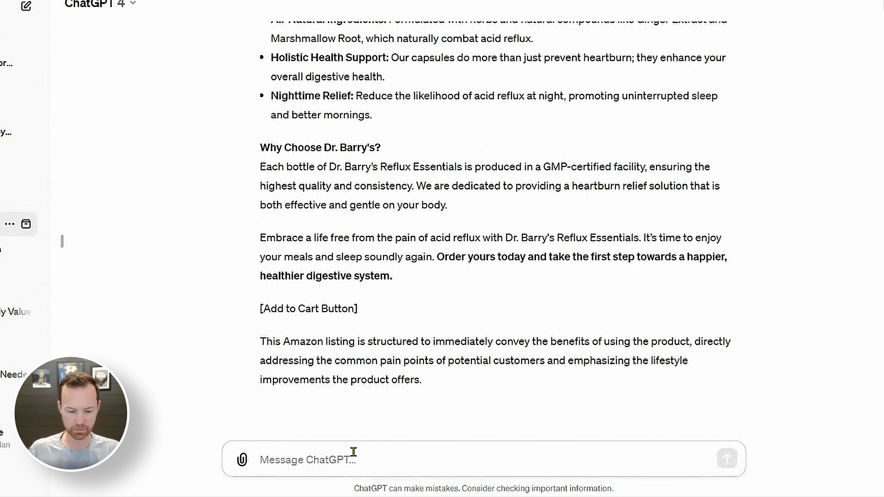
Send the follow-up prompt "Now rewrite it making sure you comply by FDA Structure Function Claims"
{"action": "type", "text": "Now req"}
{"action": "key", "text": "BackSpace"}
{"action": "type", "text": "write it making sure you comply by"}
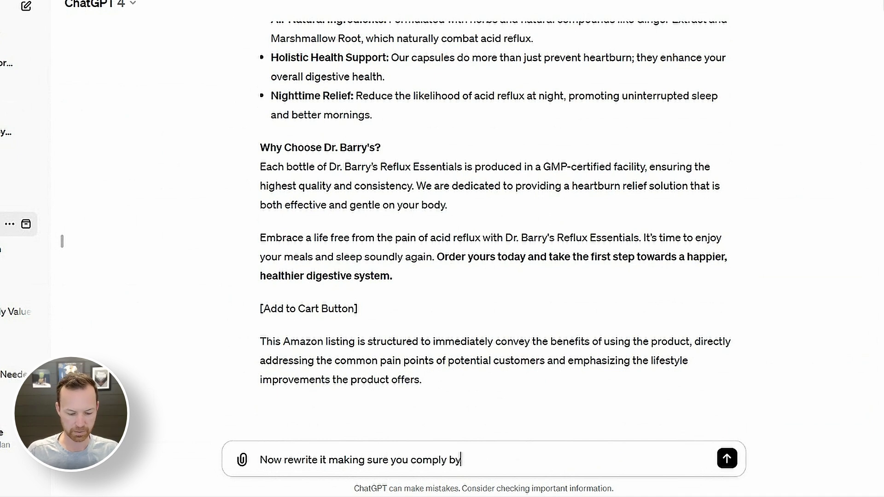
{"action": "type", "text": " FDA Structure Function Claims"}
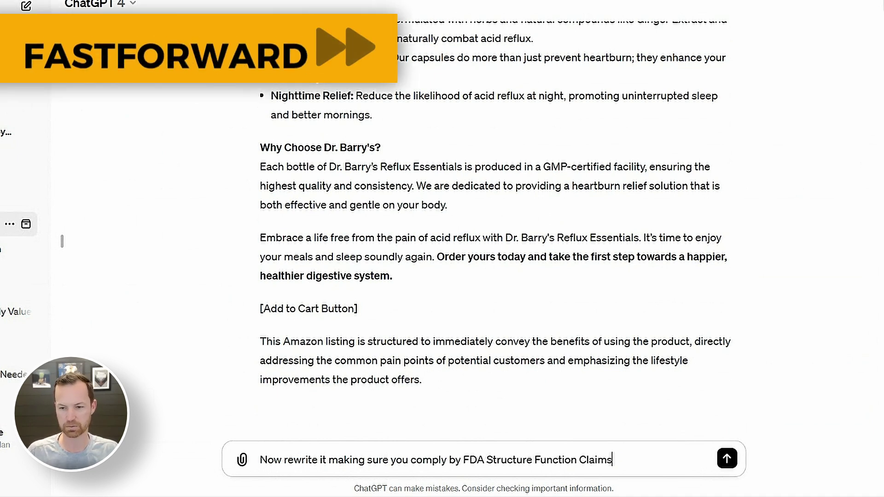
{"action": "key", "text": "Return"}
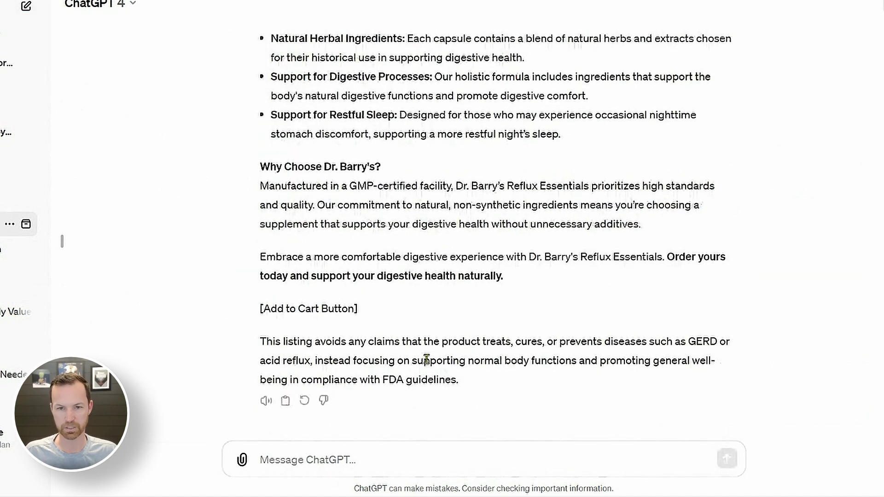
Copy the Amazon title from the FDA-compliant rewrite into the Google Docs document
{"action": "scroll", "coordinate": [426, 359], "scroll_direction": "up", "scroll_amount": 7}
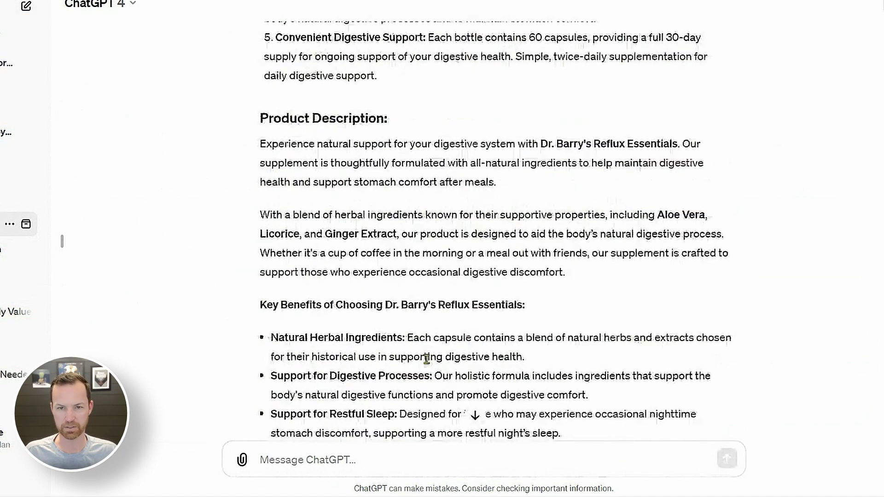
{"action": "scroll", "coordinate": [426, 359], "scroll_direction": "down", "scroll_amount": 15}
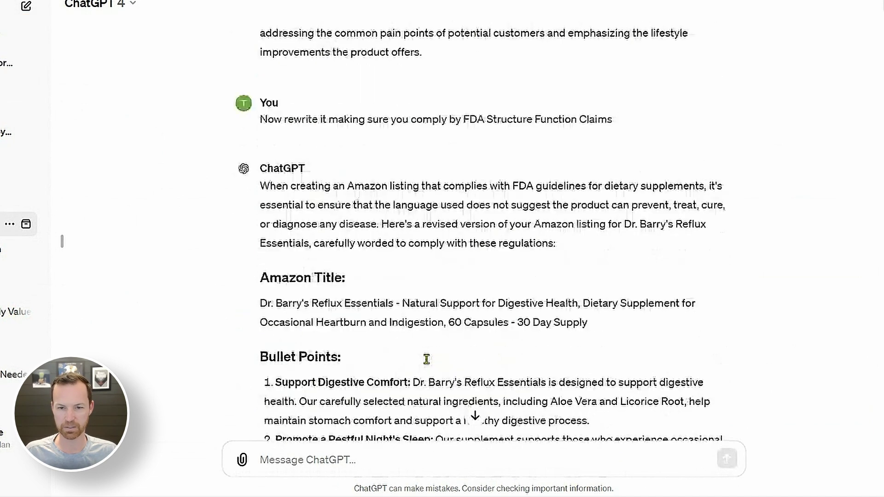
{"action": "triple_click", "coordinate": [362, 311]}
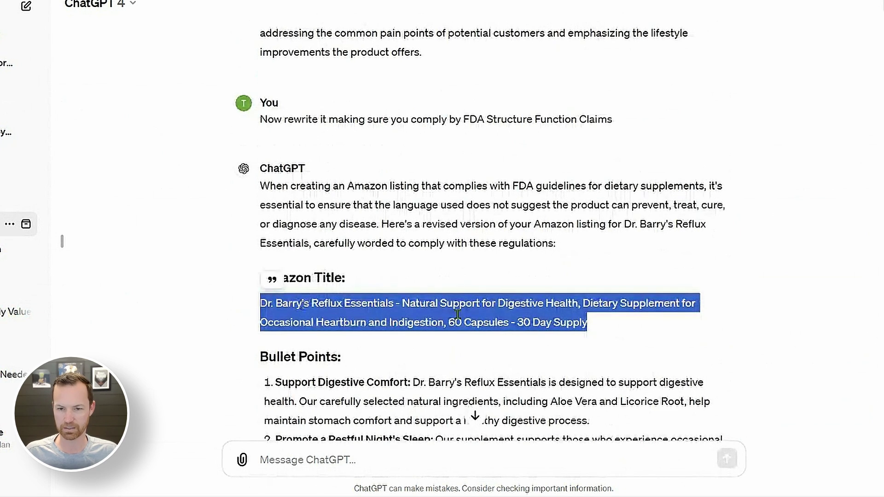
{"action": "key", "text": "super+Tab"}
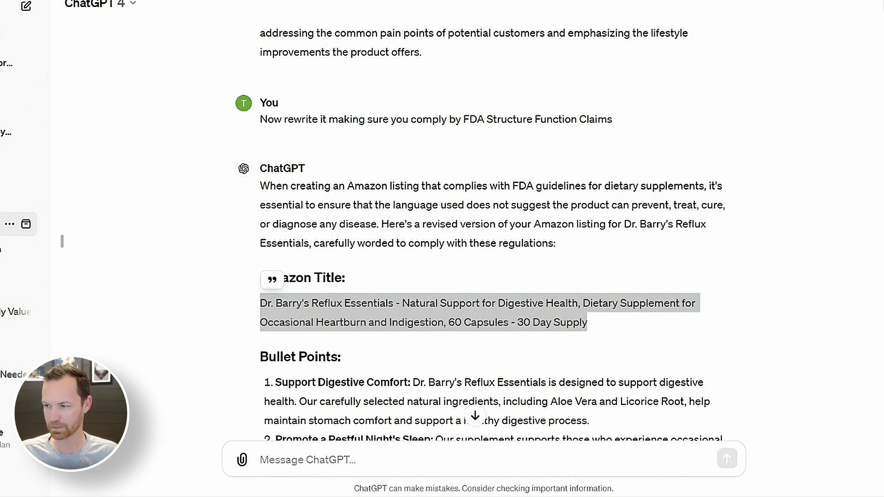
Copy the five bullet points of the first Amazon listing version, starting with "Enjoy Your Favorite Foods & Coffee Again", into the document below the title
{"action": "scroll", "coordinate": [418, 227], "scroll_direction": "down", "scroll_amount": 1}
{"action": "scroll", "coordinate": [418, 228], "scroll_direction": "down", "scroll_amount": 3}
{"action": "double_click", "coordinate": [340, 212]}
{"action": "scroll", "coordinate": [322, 276], "scroll_direction": "up", "scroll_amount": 6}
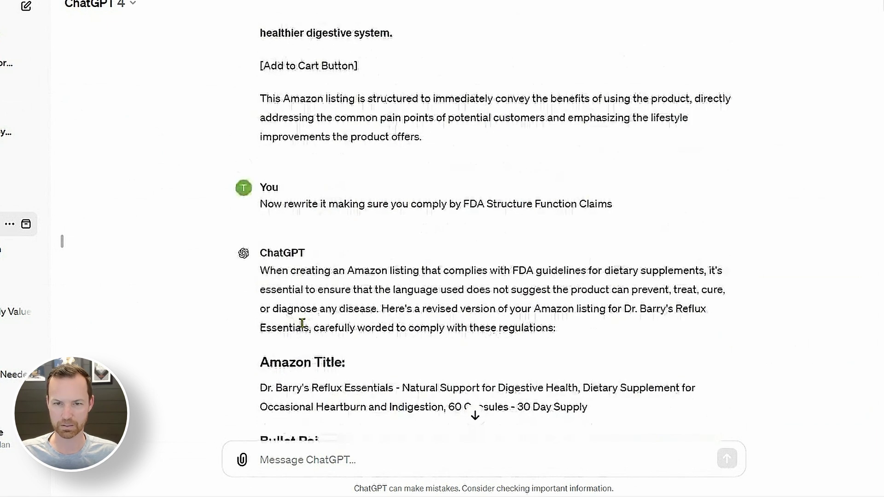
{"action": "scroll", "coordinate": [302, 322], "scroll_direction": "down", "scroll_amount": 8}
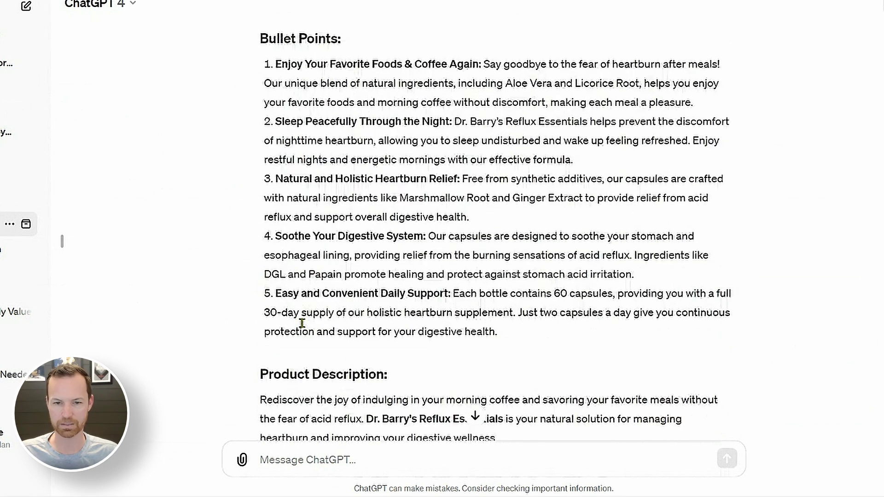
{"action": "left_click_drag", "start_coordinate": [502, 332], "coordinate": [275, 36]}
{"action": "key", "text": "ctrl+c"}
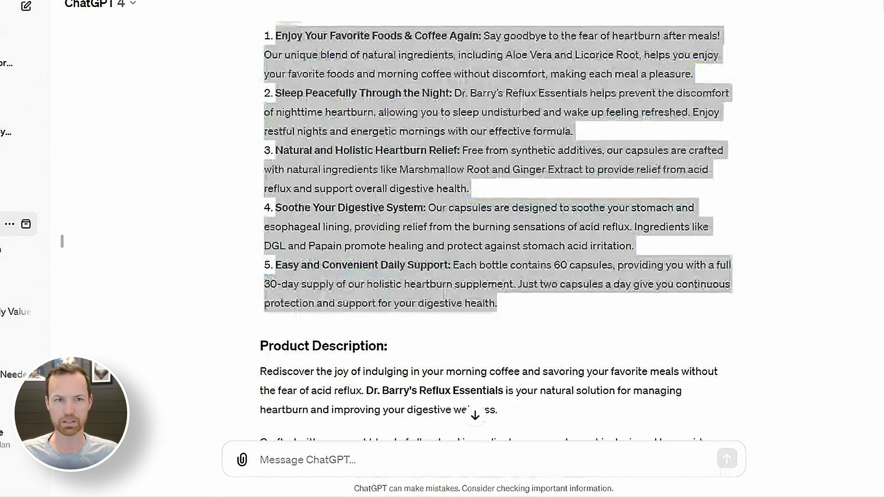
{"action": "key", "text": "alt+Tab"}
{"action": "key", "text": "ctrl+v"}
{"action": "left_click", "coordinate": [315, 120]}
{"action": "left_click", "coordinate": [328, 129]}
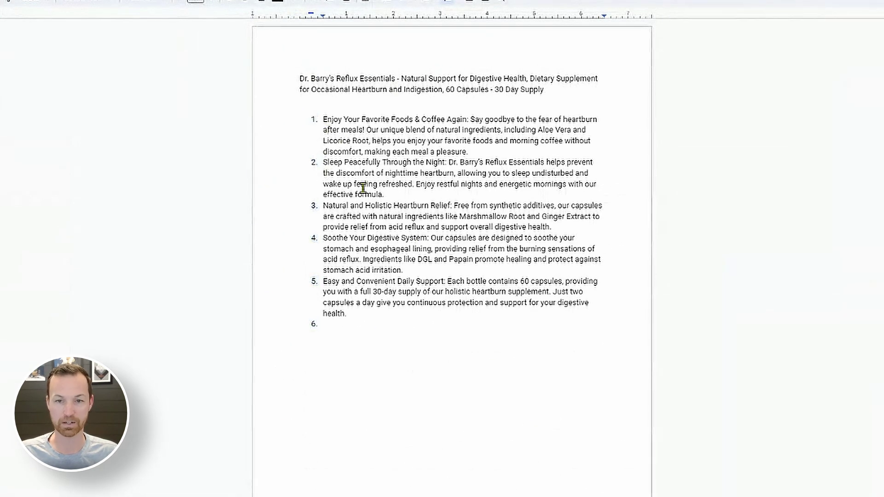
Copy the first version's Product Description heading and its three paragraphs from ChatGPT into the document below the bullets
{"action": "key", "text": "alt+Tab"}
{"action": "scroll", "coordinate": [346, 134], "scroll_direction": "down", "scroll_amount": 5}
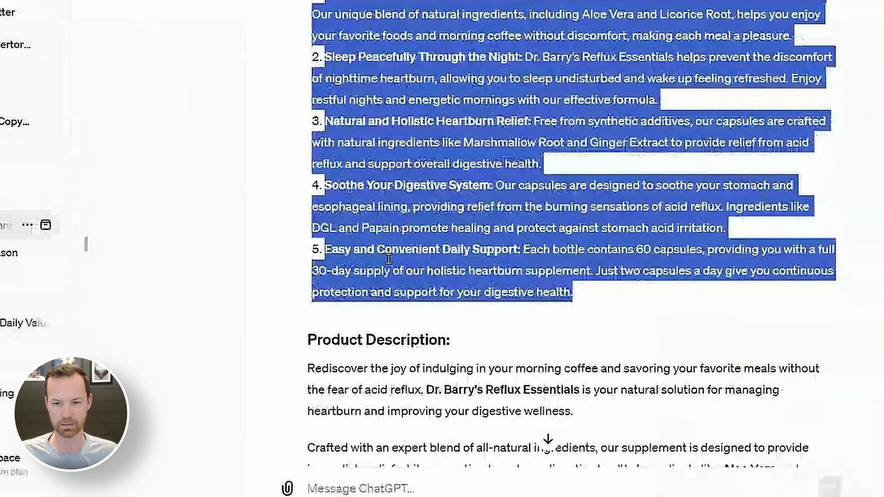
{"action": "left_click_drag", "start_coordinate": [307, 117], "coordinate": [615, 411]}
{"action": "key", "text": "ctrl+c"}
{"action": "key", "text": "alt+Tab"}
{"action": "key", "text": "ctrl+v"}
Add a "BULLETS" heading in Heading 3 style above the numbered list
{"action": "scroll", "coordinate": [396, 162], "scroll_direction": "up", "scroll_amount": 5}
{"action": "left_click", "coordinate": [300, 106]}
{"action": "type", "text": "BULLETS"}
{"action": "key", "text": "ctrl+alt+3"}
Add a "TITLE" heading in Heading 3 style above the product title, and make the TITLE and BULLETS headings bold
{"action": "left_click", "coordinate": [296, 78]}
{"action": "key", "text": "Return"}
{"action": "key", "text": "Up"}
{"action": "type", "text": "TITLE"}
{"action": "double_click", "coordinate": [316, 81]}
{"action": "key", "text": "ctrl+alt+3"}
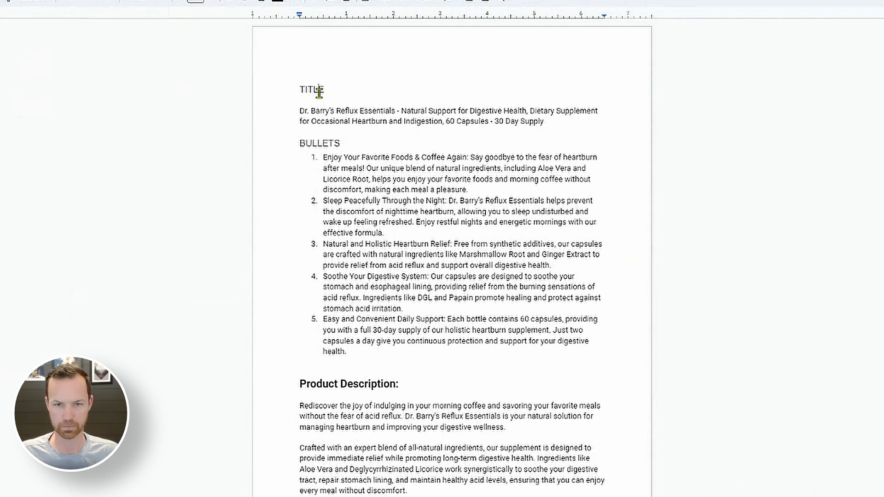
{"action": "double_click", "coordinate": [319, 144]}
{"action": "key", "text": "ctrl+b"}
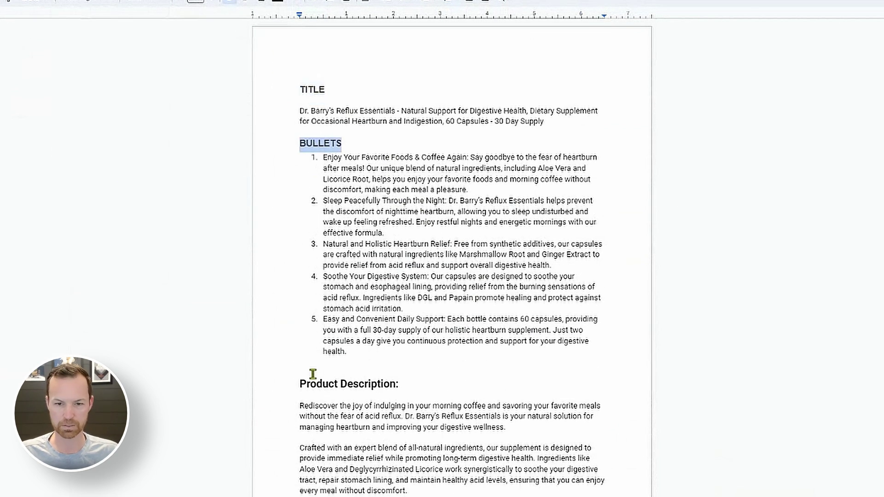
Remove the colon from the Product Description heading and keep the heading bold
{"action": "triple_click", "coordinate": [315, 380]}
{"action": "key", "text": "ctrl+b"}
{"action": "left_click", "coordinate": [430, 383]}
{"action": "key", "text": "BackSpace"}
Add a "SALES LETTER" line below the last paragraph of the product description
{"action": "scroll", "coordinate": [430, 382], "scroll_direction": "down", "scroll_amount": 5}
{"action": "left_click", "coordinate": [334, 350]}
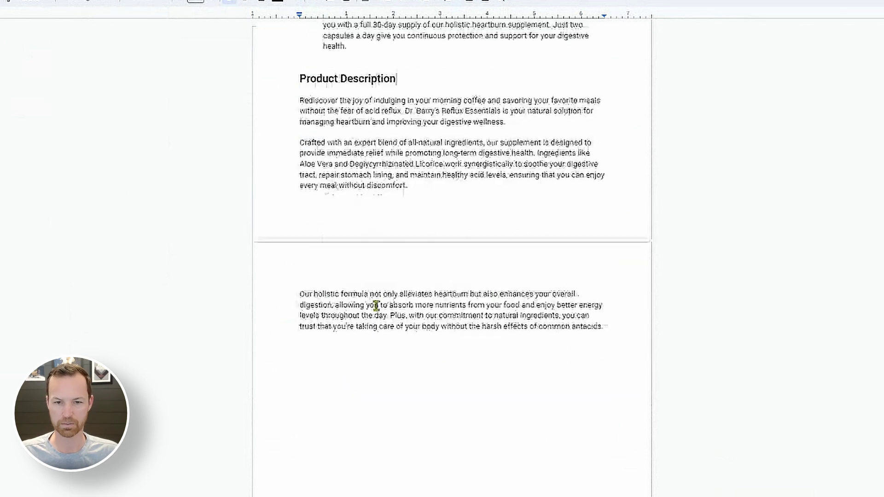
{"action": "key", "text": "Return"}
{"action": "type", "text": "SALES LETTER"}
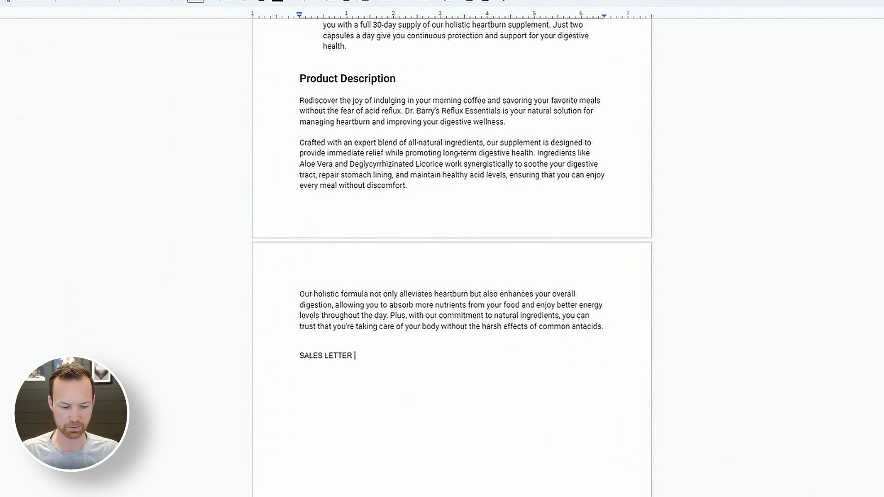
Switch to ChatGPT and copy the complete original sales letter for Dr. Barry's Reflux Essentials from the conversation
{"action": "key", "text": "alt+Tab"}
{"action": "scroll", "coordinate": [461, 249], "scroll_direction": "down", "scroll_amount": 5}
{"action": "left_click_drag", "start_coordinate": [269, 101], "coordinate": [533, 356]}
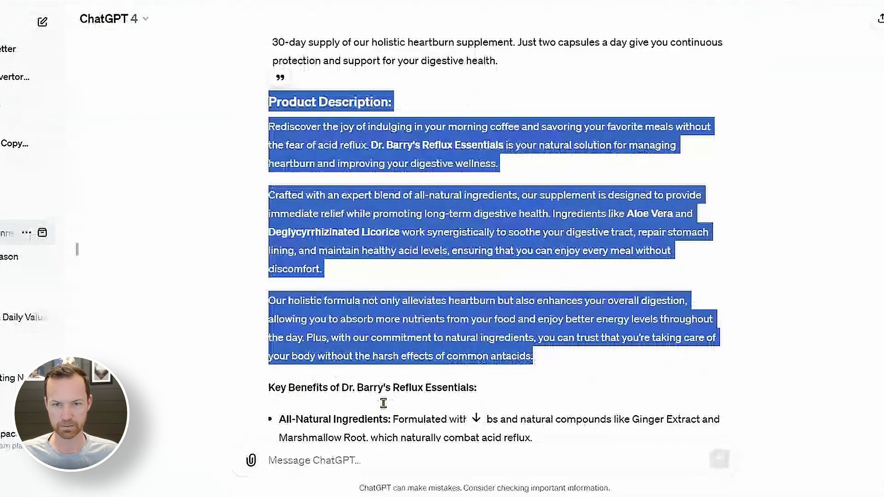
{"action": "scroll", "coordinate": [383, 403], "scroll_direction": "up", "scroll_amount": 15}
{"action": "scroll", "coordinate": [358, 386], "scroll_direction": "up", "scroll_amount": 2}
{"action": "left_click_drag", "start_coordinate": [268, 267], "coordinate": [299, 153]}
{"action": "scroll", "coordinate": [306, 335], "scroll_direction": "down", "scroll_amount": 10}
{"action": "scroll", "coordinate": [249, 371], "scroll_direction": "down", "scroll_amount": 10}
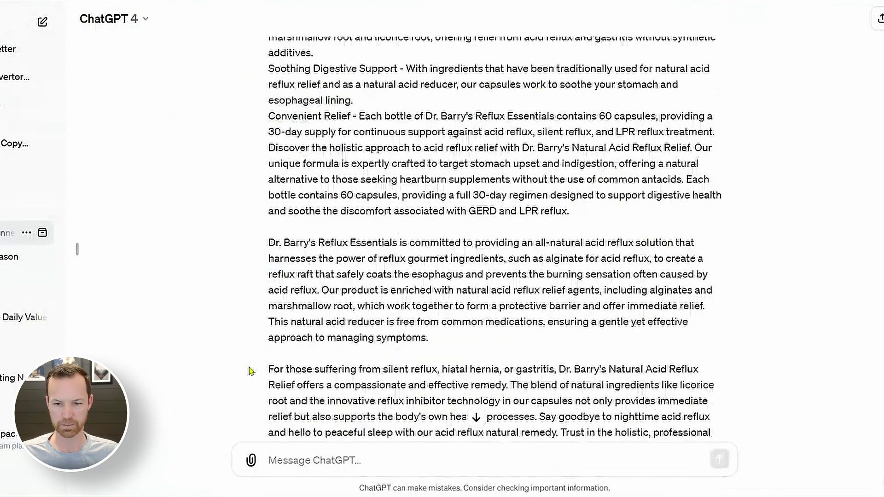
{"action": "scroll", "coordinate": [249, 371], "scroll_direction": "down", "scroll_amount": 15}
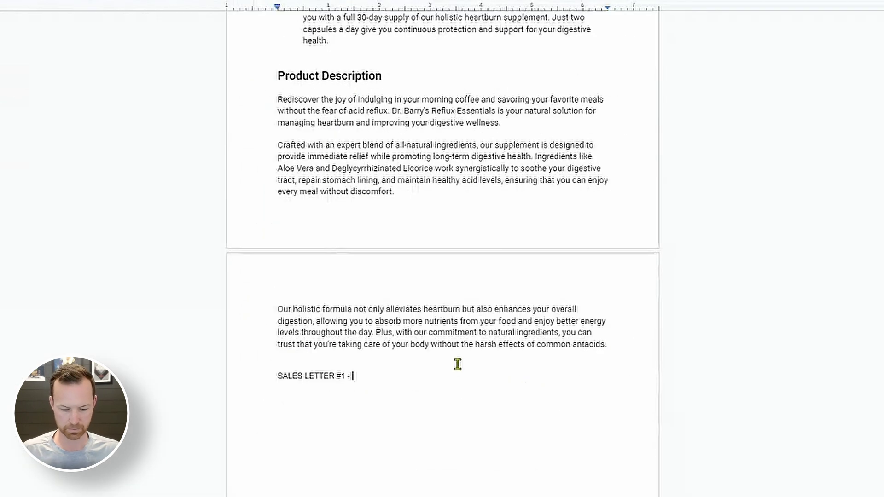
Complete the sales letter line in the document as "SALES LETTER #1 - NON COMPLIANT?" and paste the copied letter below it
{"action": "type", "text": "NON COMPLIANT?"}
{"action": "key", "text": "Return"}
{"action": "key", "text": "ctrl+v"}
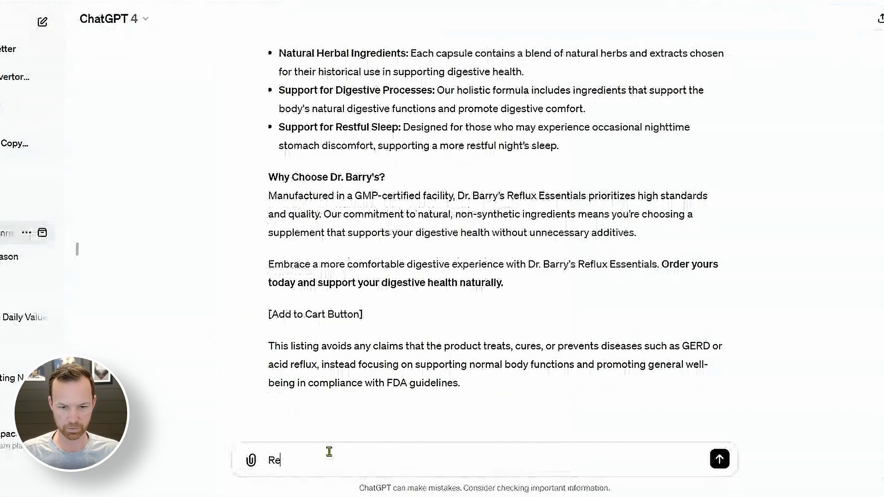
Ask ChatGPT to "Rewrite this sales letter to be FDA Structure Function Claims Compliant", including the copied letter in the prompt
{"action": "type", "text": "write this sales letter to be FDA Structure Function Claims Com"}
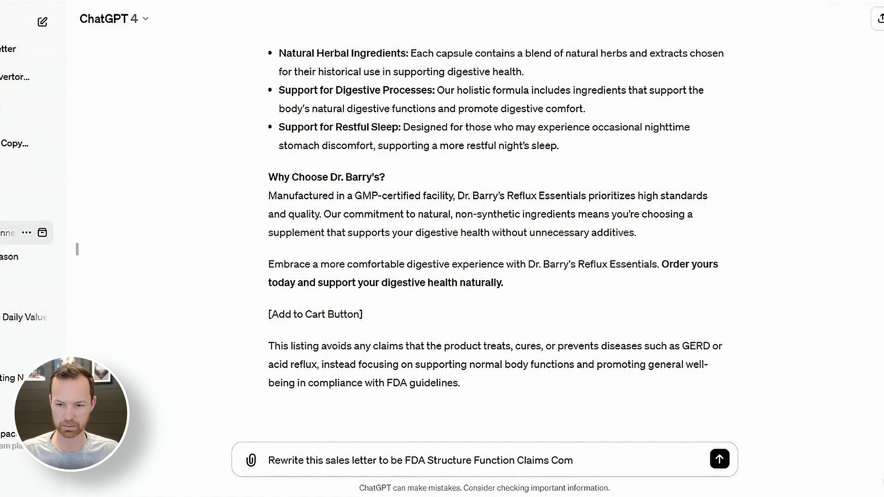
{"action": "type", "text": "pliant"}
{"action": "key", "text": "ctrl+v"}
{"action": "key", "text": "Return"}
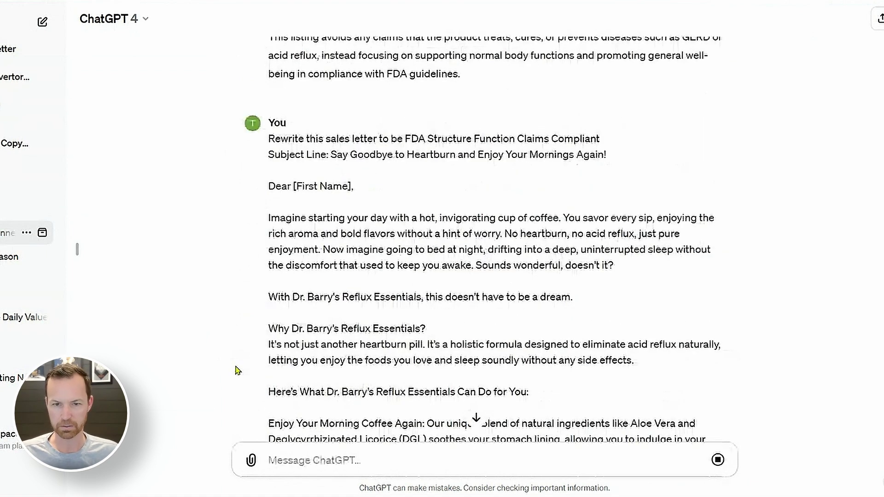
Copy the "All-Natural Acid Reflux Relief" title from ChatGPT into the document above the existing title and extend the heading to "TITLE - NON COMPLIANT"
{"action": "scroll", "coordinate": [235, 371], "scroll_direction": "up", "scroll_amount": 10}
{"action": "scroll", "coordinate": [239, 373], "scroll_direction": "down", "scroll_amount": 15}
{"action": "scroll", "coordinate": [246, 374], "scroll_direction": "up", "scroll_amount": 7}
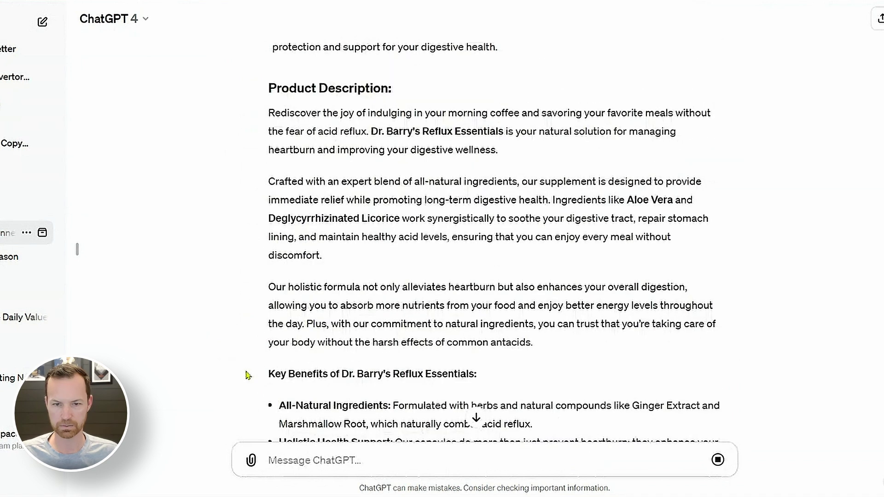
{"action": "scroll", "coordinate": [269, 345], "scroll_direction": "up", "scroll_amount": 5}
{"action": "left_click_drag", "start_coordinate": [268, 203], "coordinate": [498, 222]}
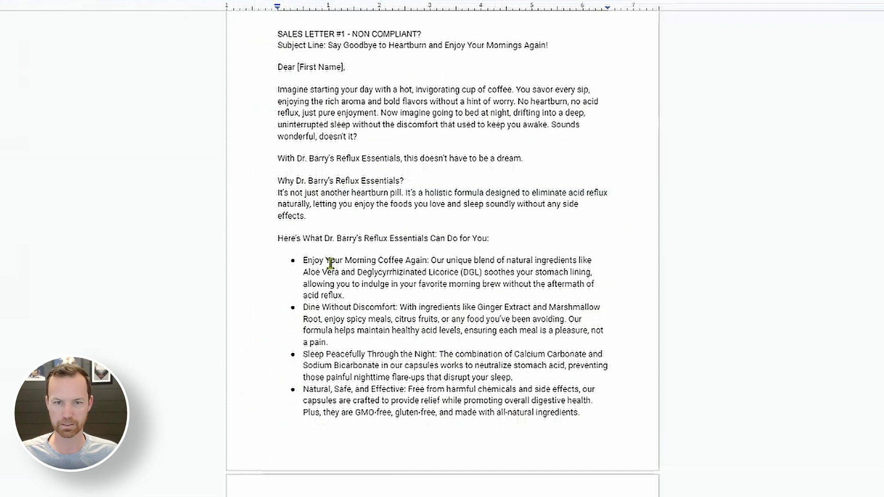
{"action": "scroll", "coordinate": [421, 125], "scroll_direction": "down", "scroll_amount": 10}
{"action": "type", "text": "- NON COMP"}
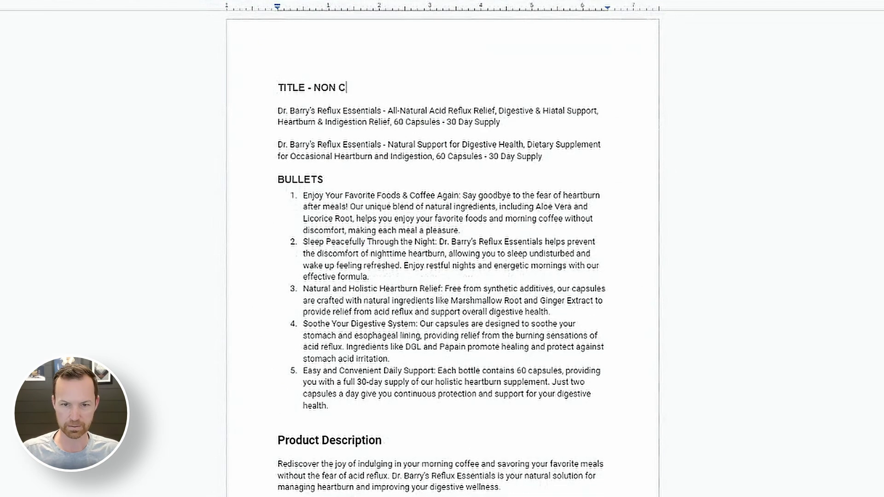
{"action": "type", "text": "LIANT"}
Insert a "TITLE - COMPLIANT" heading between the two product titles, matching the first title heading
{"action": "left_click", "coordinate": [533, 124]}
{"action": "key", "text": "Return"}
{"action": "key", "text": "Return"}
{"action": "key", "text": "ctrl+v"}
{"action": "double_click", "coordinate": [326, 146]}
{"action": "key", "text": "BackSpace"}
{"action": "key", "text": "Down"}
{"action": "key", "text": "BackSpace"}
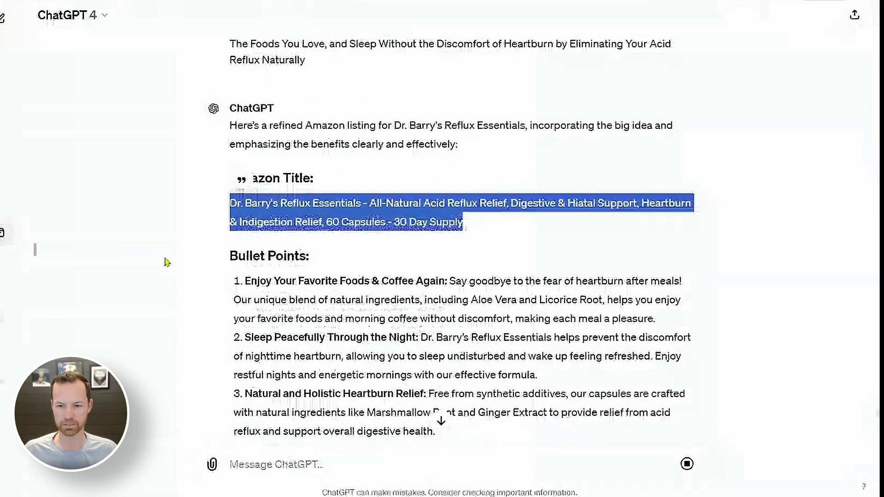
Copy ChatGPT's rewritten sales letter to the end of the document under a "SALES LETTER #2: COMPLIANT" line
{"action": "left_click", "coordinate": [441, 420]}
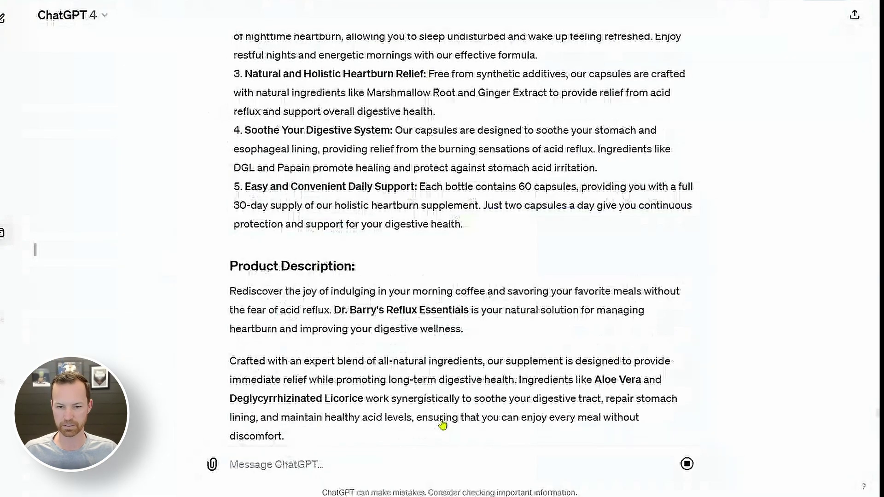
{"action": "scroll", "coordinate": [385, 412], "scroll_direction": "up", "scroll_amount": 6}
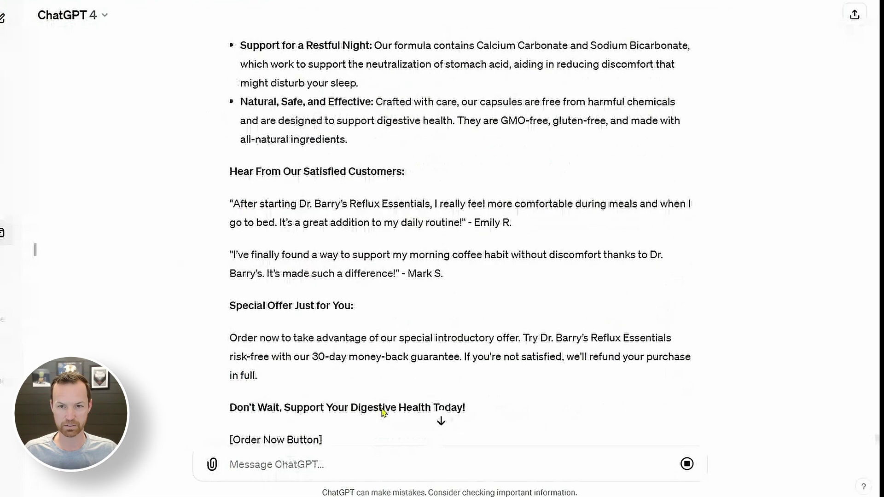
{"action": "scroll", "coordinate": [383, 413], "scroll_direction": "up", "scroll_amount": 13}
{"action": "left_click_drag", "start_coordinate": [231, 239], "coordinate": [326, 361]}
{"action": "scroll", "coordinate": [363, 361], "scroll_direction": "down", "scroll_amount": 8}
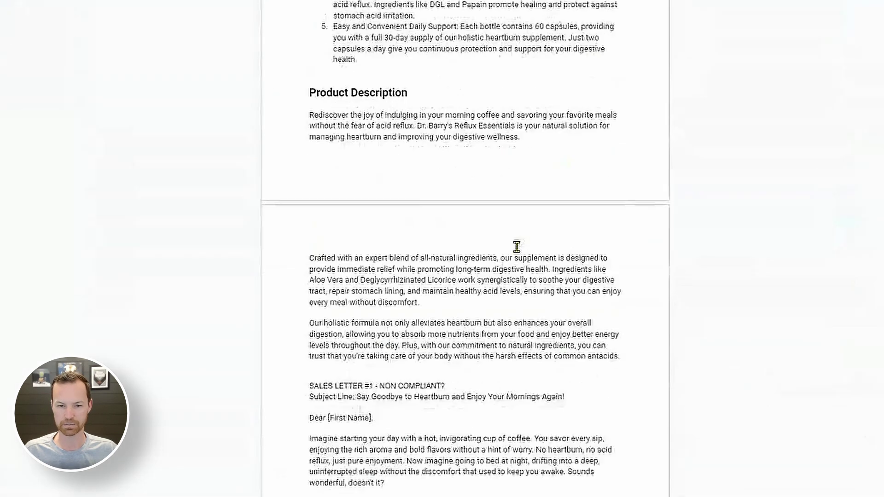
Apply the Heading 1 style to the "SALES LETTER #1 - NON COMPLIANT?" line and select the "SALES LETTER #2: COMPLIANT" line
{"action": "scroll", "coordinate": [465, 275], "scroll_direction": "down", "scroll_amount": 2}
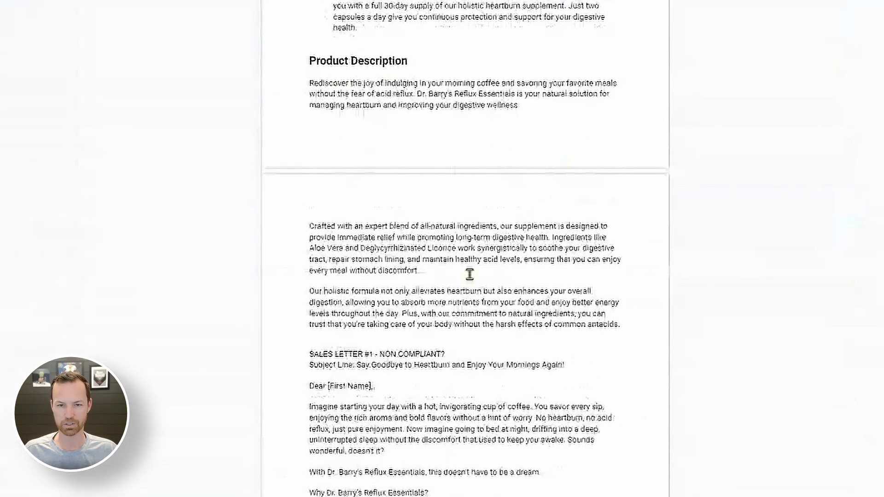
{"action": "scroll", "coordinate": [464, 275], "scroll_direction": "up", "scroll_amount": 1}
{"action": "triple_click", "coordinate": [308, 319]}
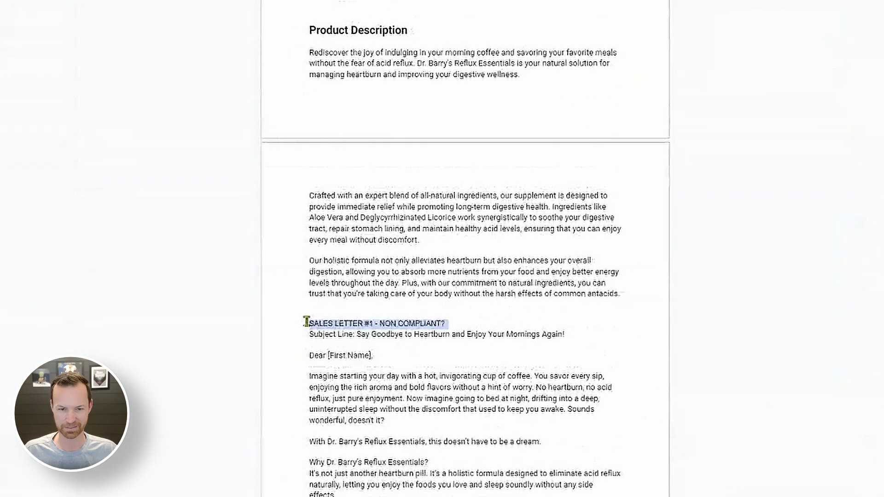
{"action": "left_click", "coordinate": [133, 0]}
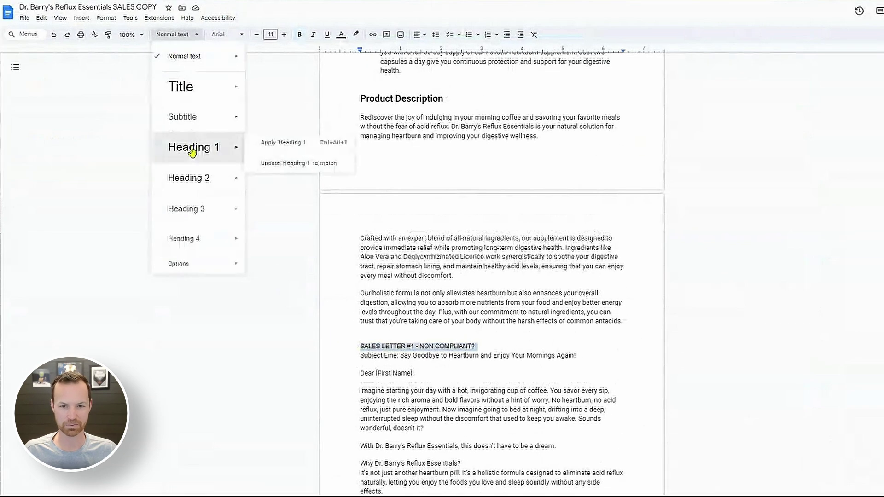
{"action": "left_click", "coordinate": [196, 118]}
{"action": "scroll", "coordinate": [381, 369], "scroll_direction": "down", "scroll_amount": 10}
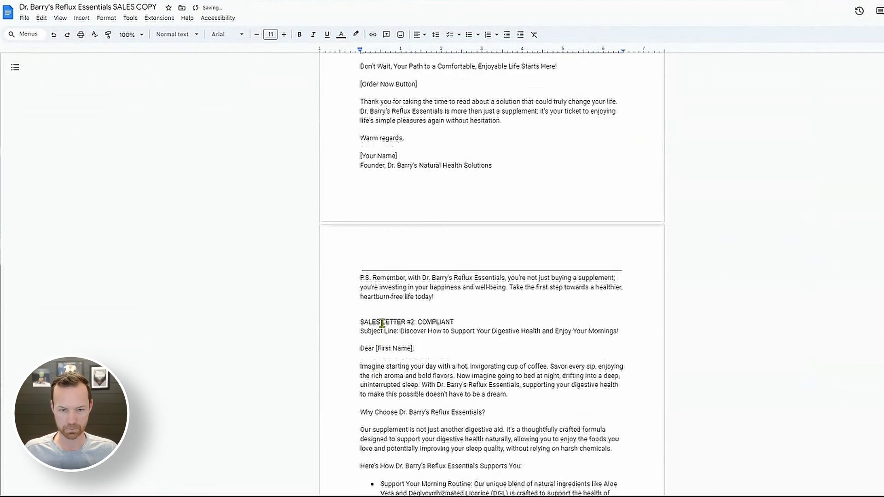
{"action": "triple_click", "coordinate": [383, 322]}
Copy the search terms from the ZonGuru Listing Optimizer and paste them into the document below the product description
{"action": "scroll", "coordinate": [383, 322], "scroll_direction": "up", "scroll_amount": 4}
{"action": "scroll", "coordinate": [384, 354], "scroll_direction": "up", "scroll_amount": 15}
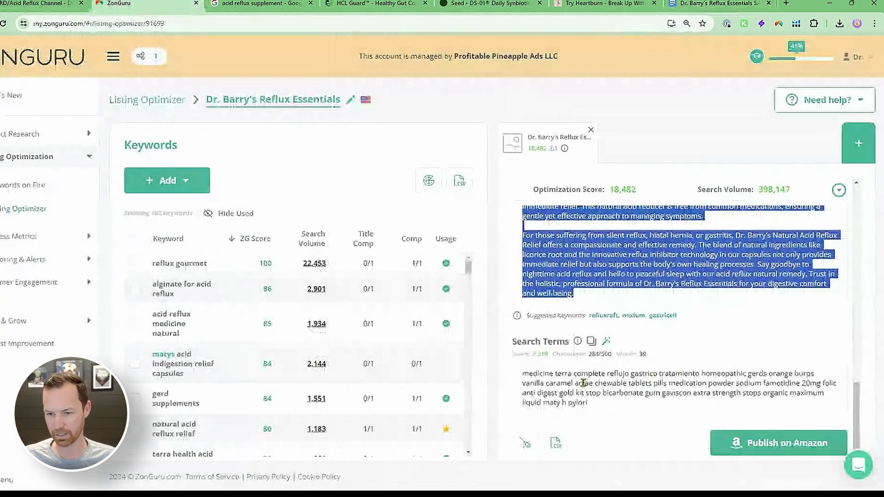
{"action": "triple_click", "coordinate": [584, 383]}
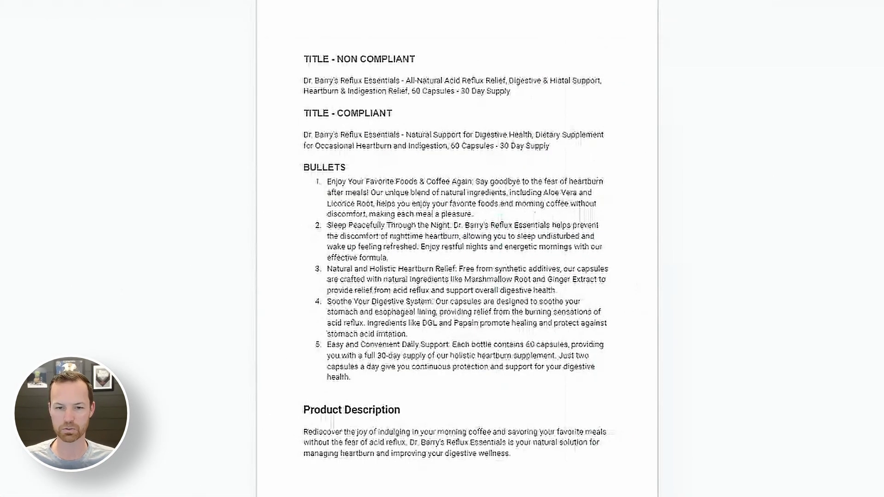
{"action": "scroll", "coordinate": [336, 254], "scroll_direction": "down", "scroll_amount": 9}
Remove "terra" from the search terms and move "burps" and "caramel" to the end of the list
{"action": "double_click", "coordinate": [343, 258]}
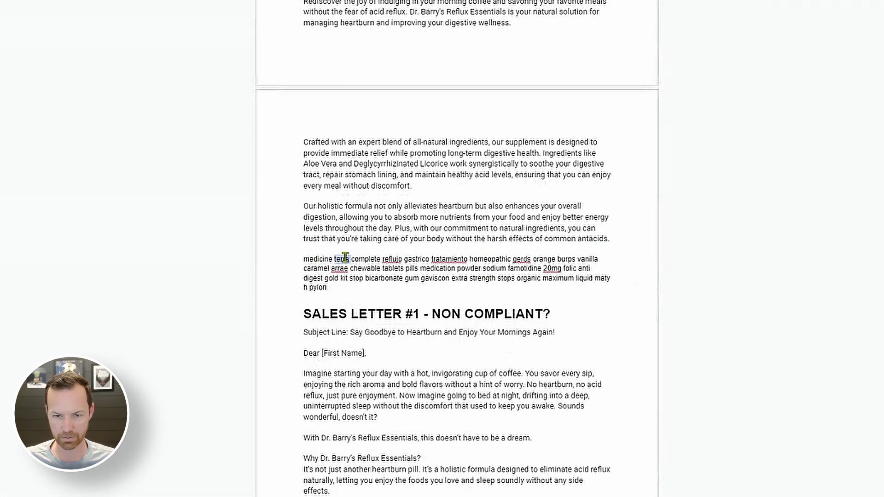
{"action": "key", "text": "BackSpace"}
{"action": "right_click", "coordinate": [375, 258]}
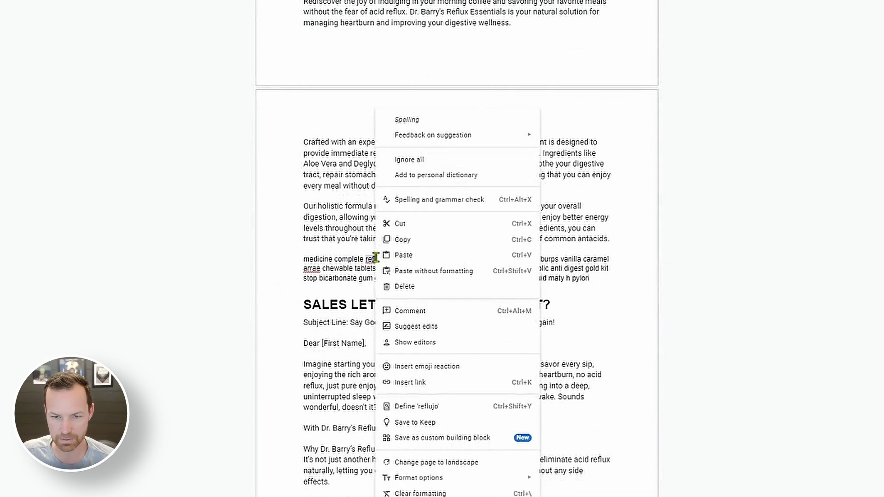
{"action": "left_click", "coordinate": [375, 258]}
{"action": "left_click", "coordinate": [474, 256]}
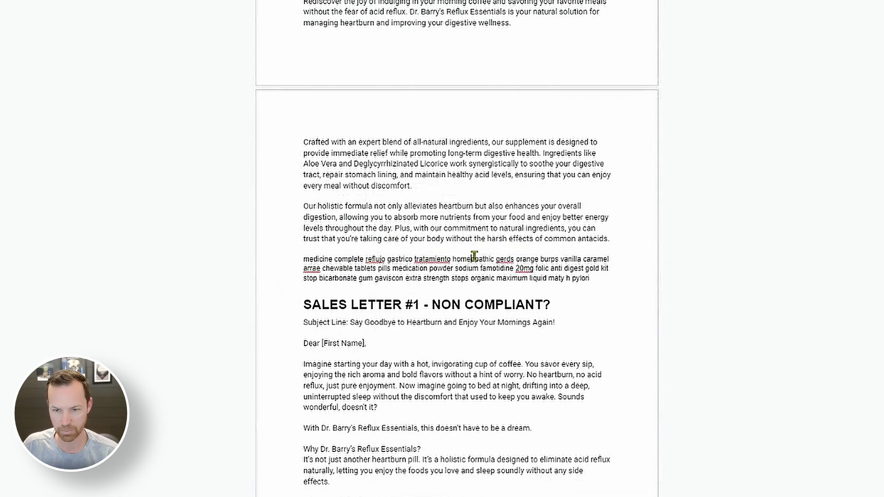
{"action": "double_click", "coordinate": [547, 258]}
{"action": "key", "text": "BackSpace"}
{"action": "left_click", "coordinate": [579, 279]}
{"action": "type", "text": "burps caramel"}
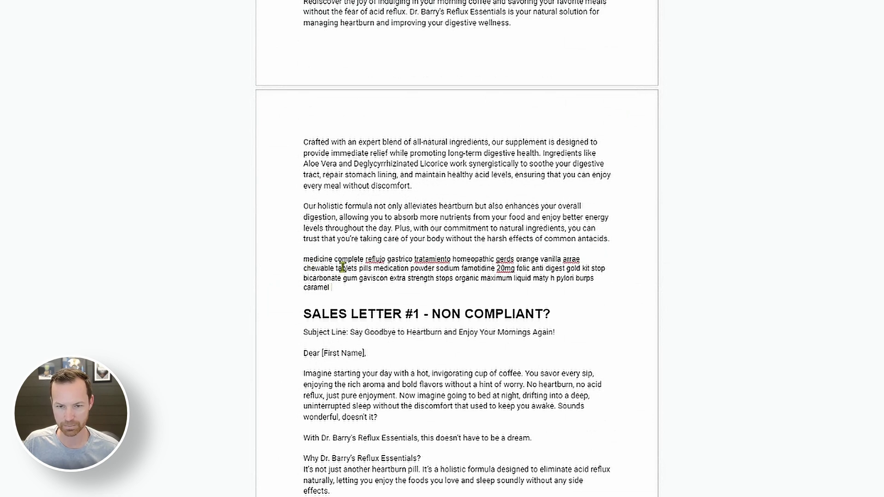
Delete the words "chewable", "powder", "20mg" and "gum" from the search terms
{"action": "double_click", "coordinate": [316, 267]}
{"action": "key", "text": "BackSpace"}
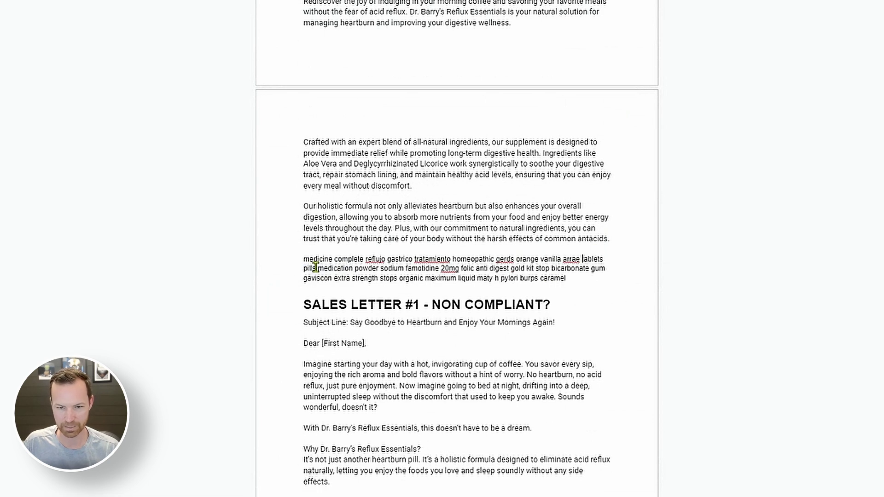
{"action": "double_click", "coordinate": [366, 268]}
{"action": "key", "text": "BackSpace"}
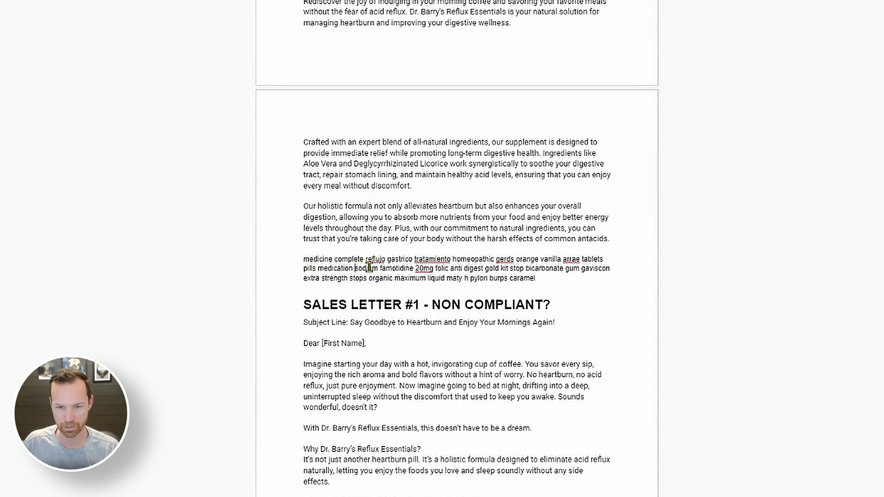
{"action": "double_click", "coordinate": [423, 268]}
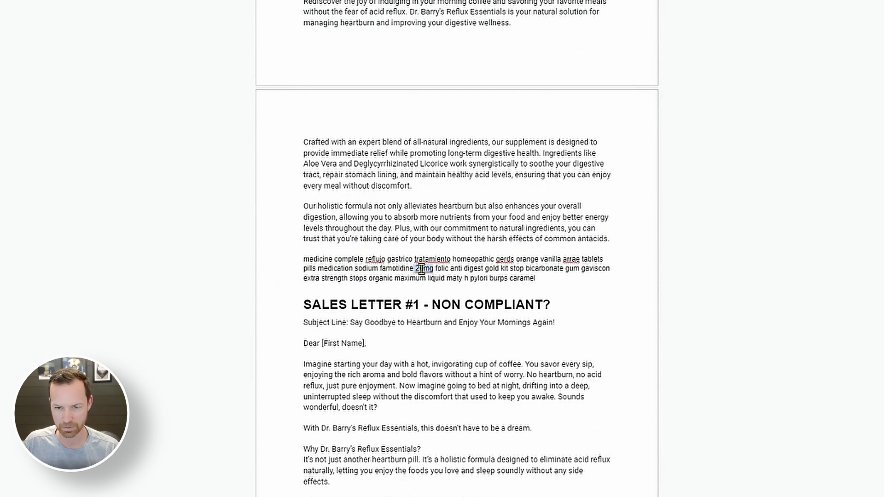
{"action": "key", "text": "BackSpace"}
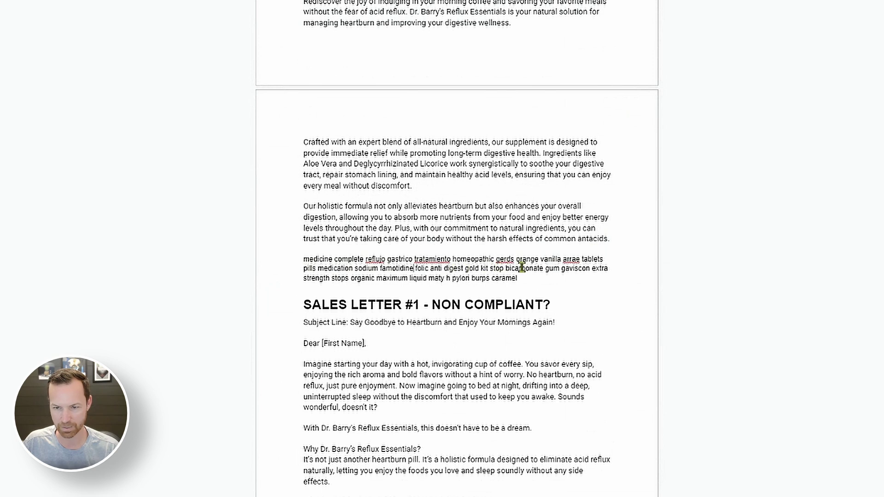
{"action": "double_click", "coordinate": [551, 268]}
{"action": "key", "text": "BackSpace"}
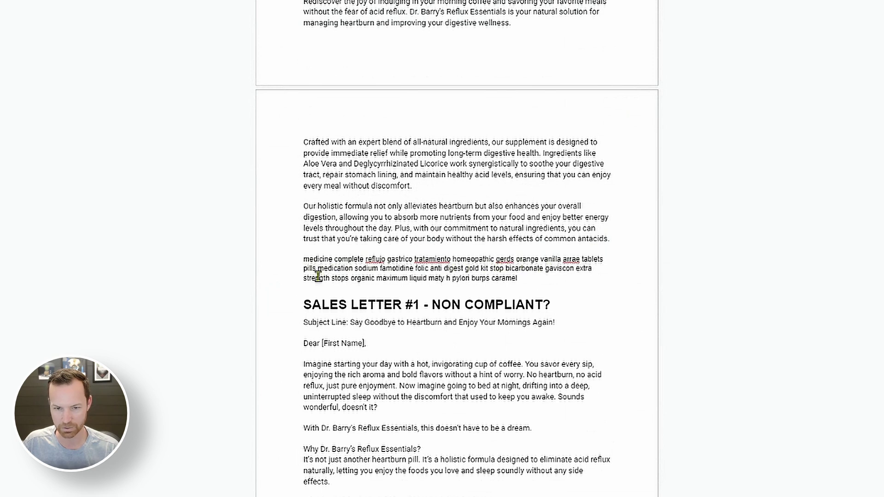
Add "acid" at the end of the search terms and "Reflux" at the beginning
{"action": "left_click", "coordinate": [589, 276]}
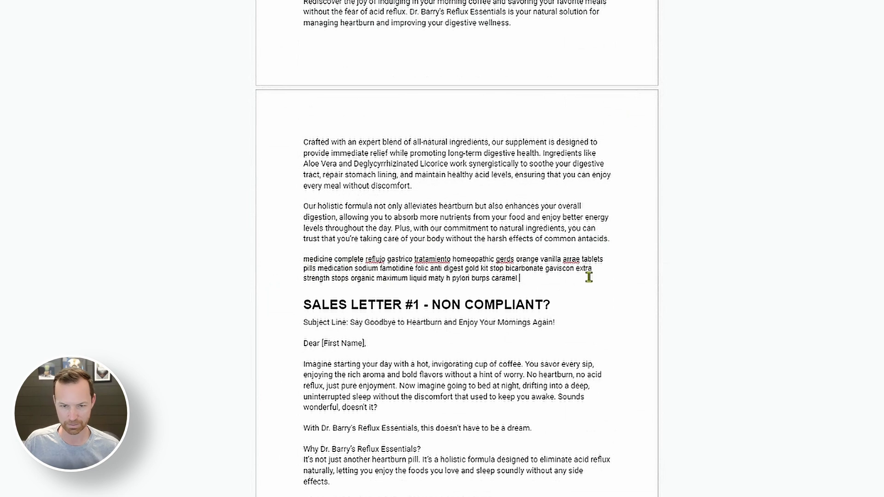
{"action": "type", "text": "acid re"}
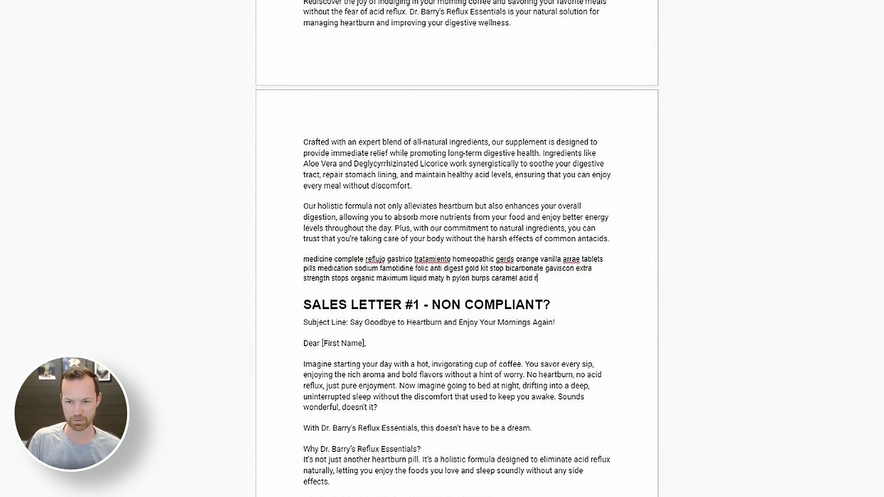
{"action": "key", "text": "BackSpace"}
{"action": "key", "text": "BackSpace"}
{"action": "left_click", "coordinate": [298, 261]}
{"action": "type", "text": "reflux"}
Insert a "SEARCH TERMS" line above the search terms and select it
{"action": "scroll", "coordinate": [341, 377], "scroll_direction": "down", "scroll_amount": 3}
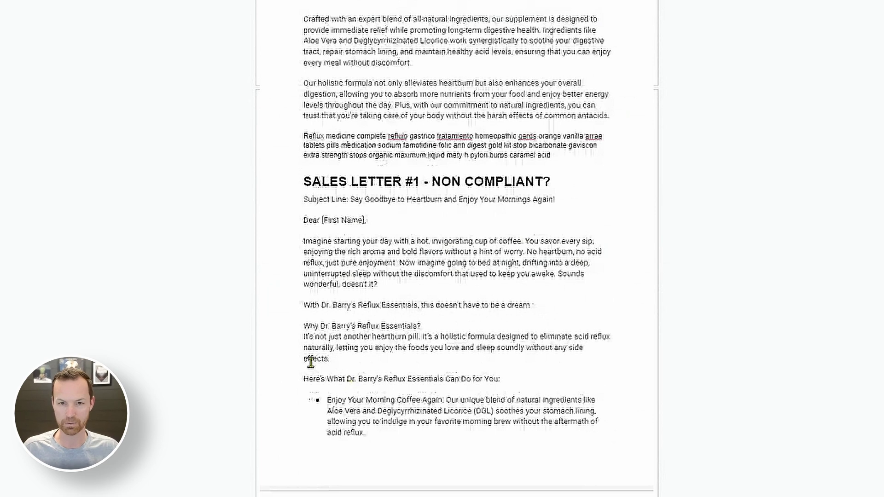
{"action": "left_click", "coordinate": [295, 136]}
{"action": "type", "text": "SEARCH TERMS"}
{"action": "key", "text": "Return"}
{"action": "key", "text": "shift+Up"}
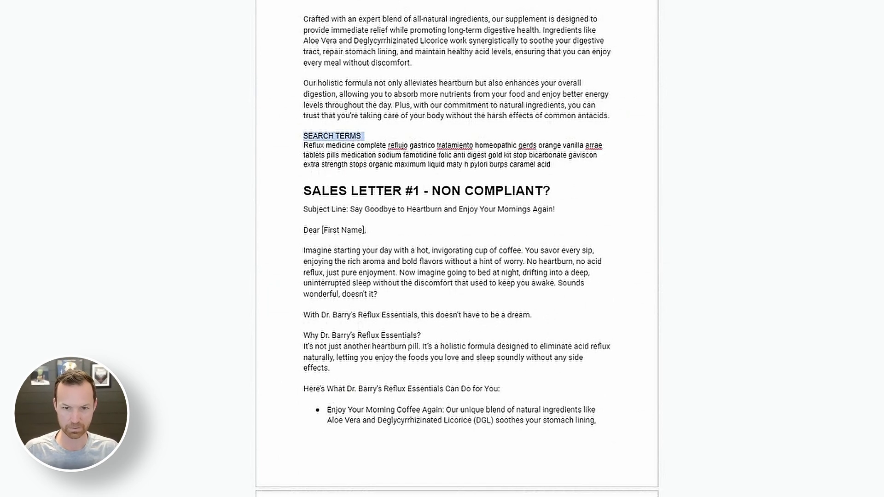
Review the titles and the first four bullets of the listing, highlighting each bullet's opening phrase or text
{"action": "scroll", "coordinate": [397, 363], "scroll_direction": "up", "scroll_amount": 10}
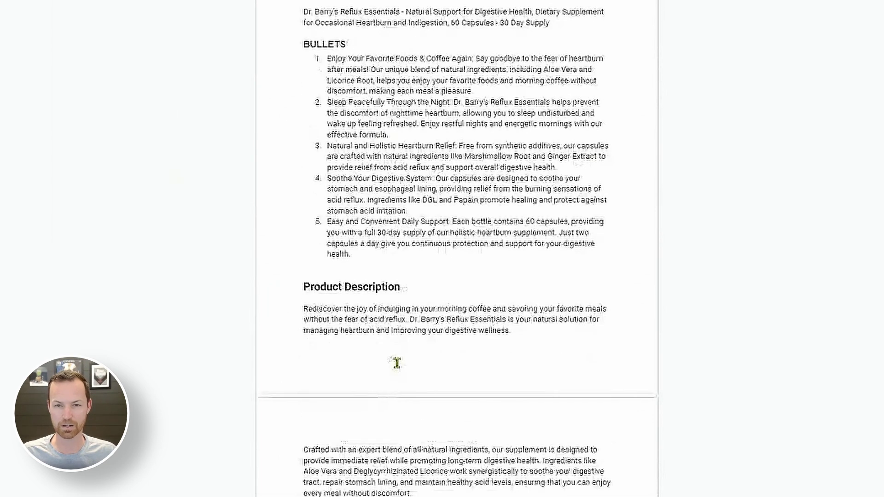
{"action": "scroll", "coordinate": [396, 363], "scroll_direction": "up", "scroll_amount": 3}
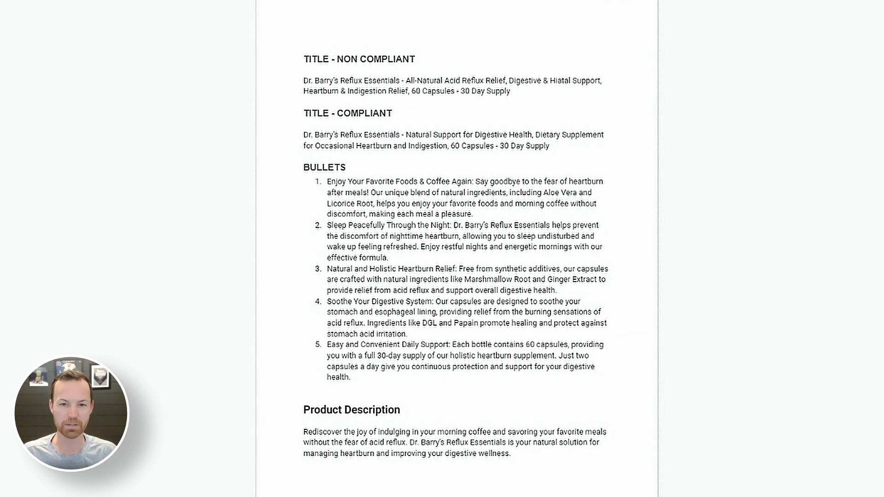
{"action": "triple_click", "coordinate": [340, 181]}
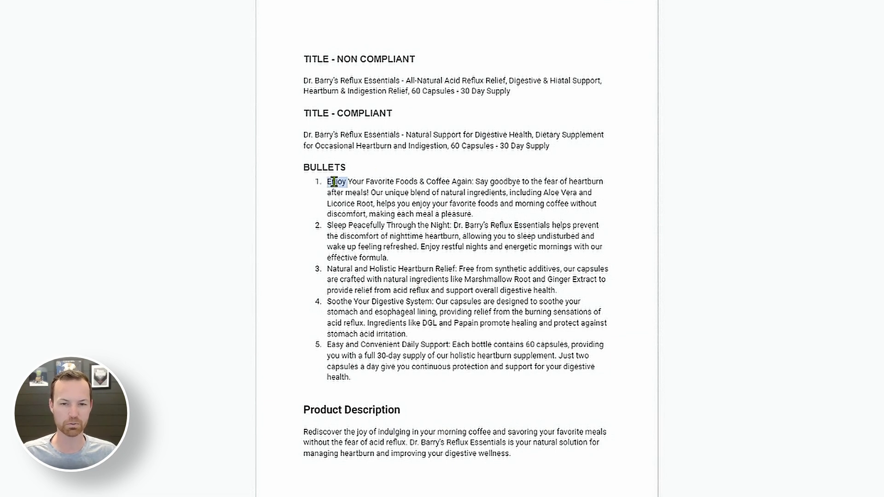
{"action": "left_click_drag", "start_coordinate": [471, 181], "coordinate": [320, 179]}
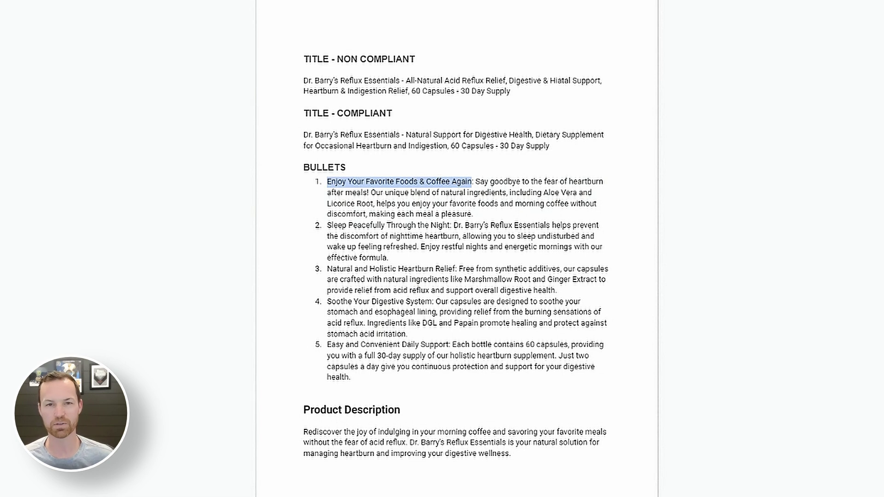
{"action": "left_click_drag", "start_coordinate": [327, 225], "coordinate": [450, 225]}
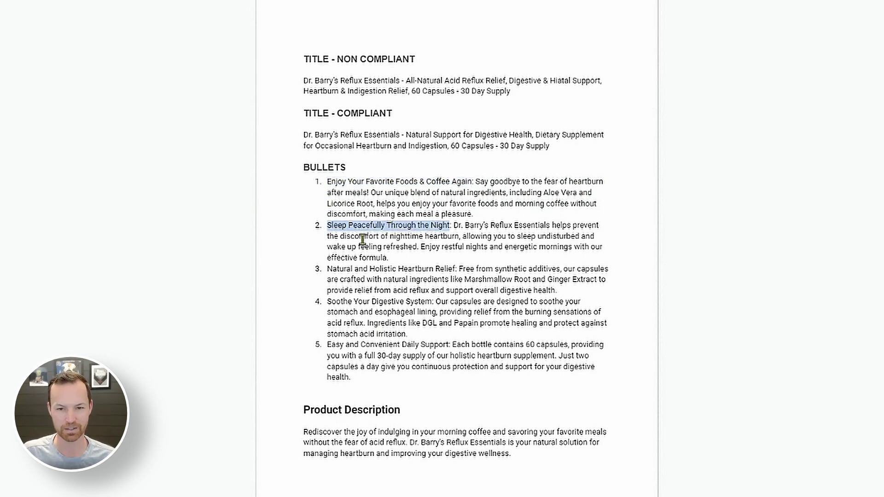
{"action": "triple_click", "coordinate": [339, 273]}
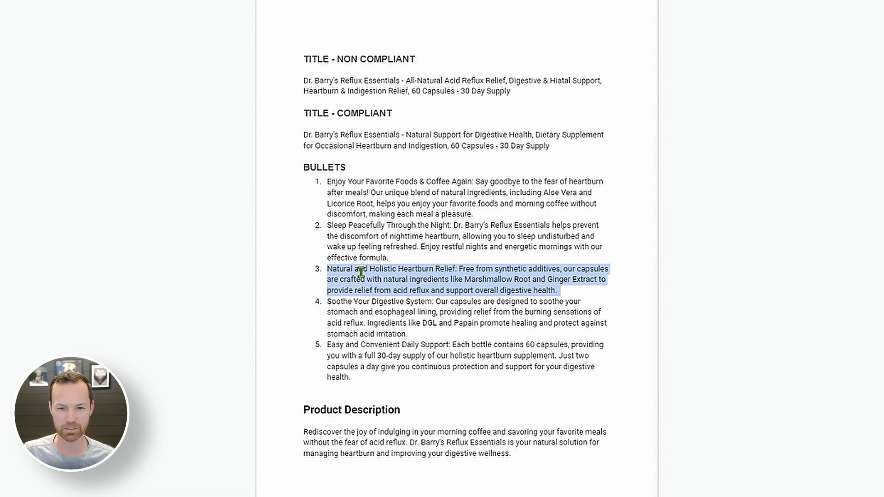
{"action": "triple_click", "coordinate": [346, 305]}
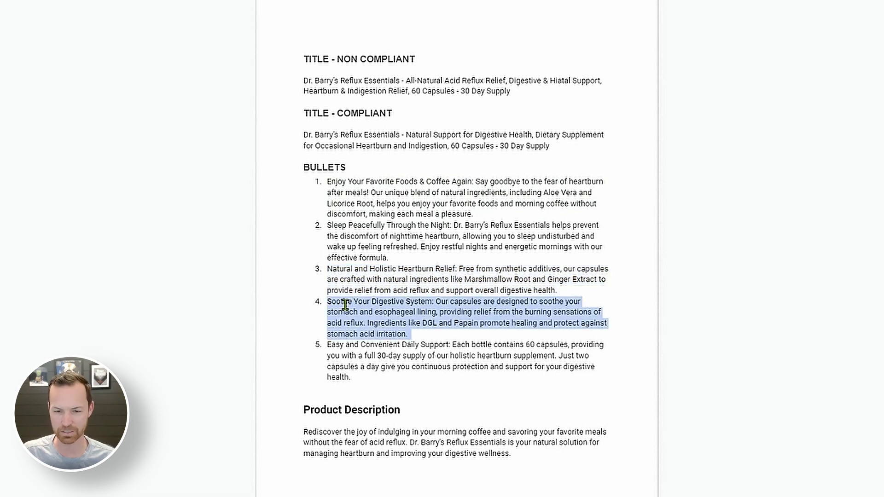